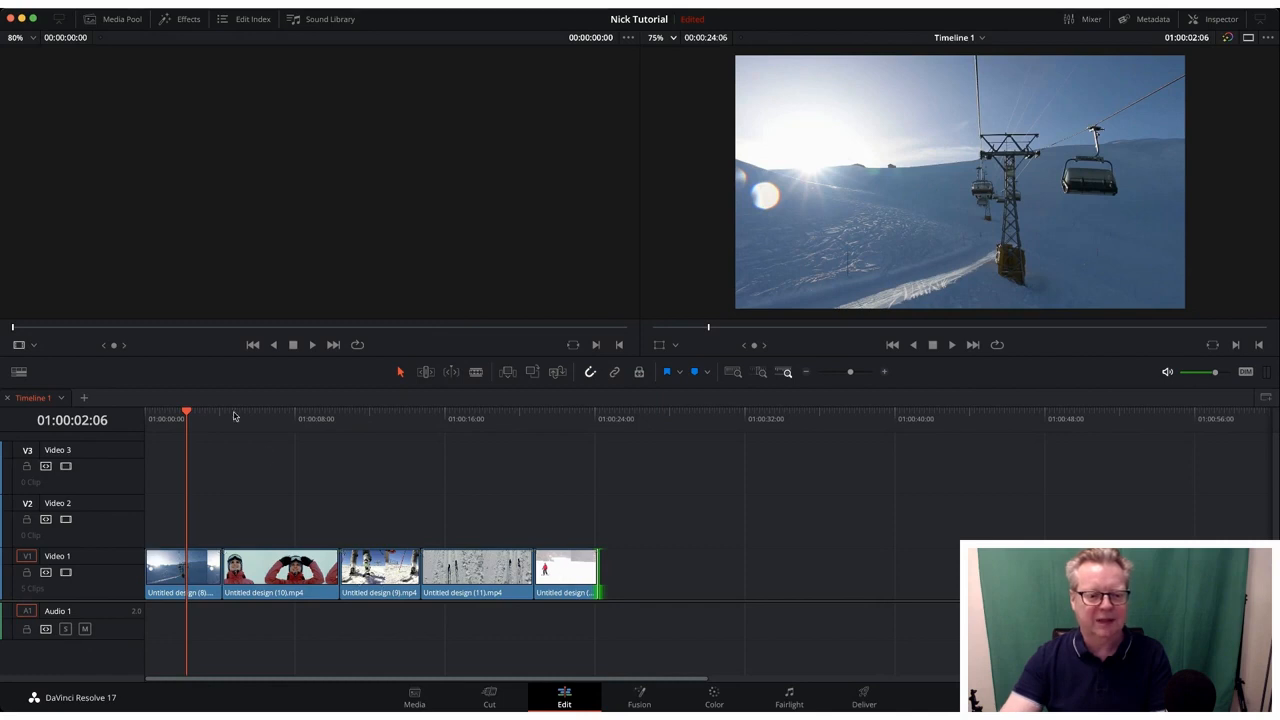
Review the footage of each of the five clips on Video 1, returning to the first clip
mouse_move(186, 411)
left_mouse_down()
mouse_move(287, 414)
mouse_move(186, 420)
left_mouse_up()
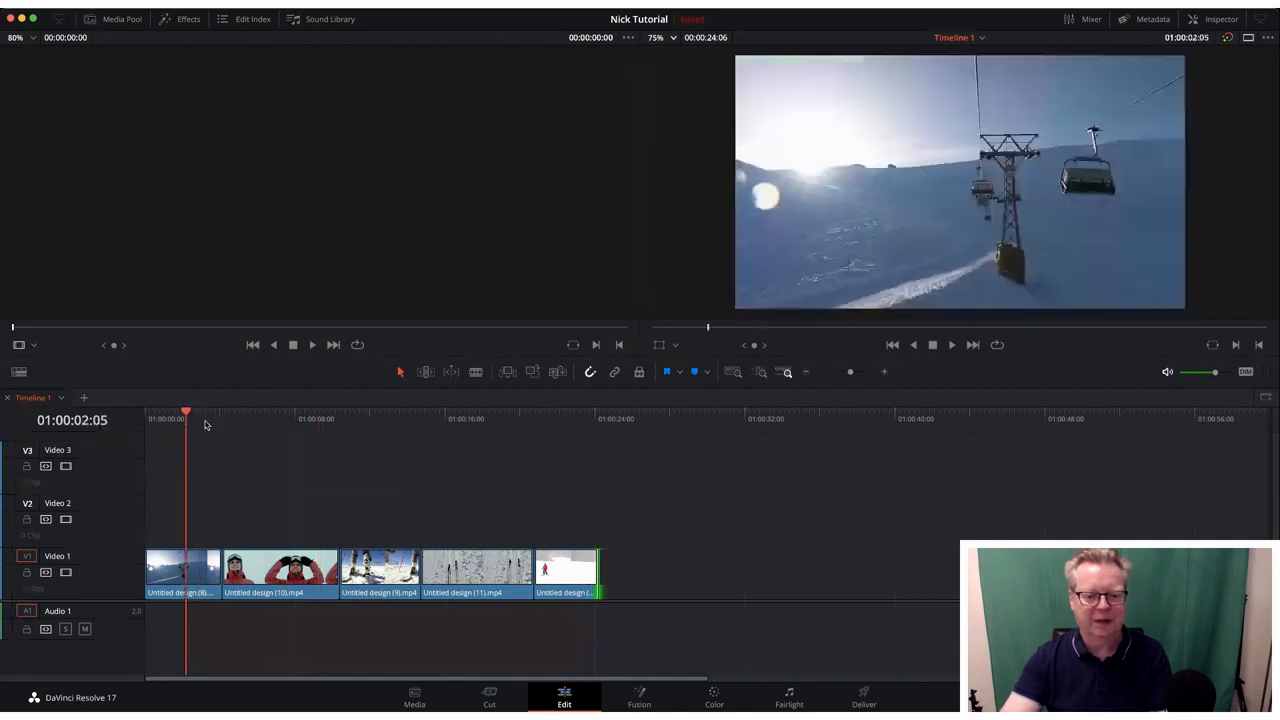
left_click(265, 417)
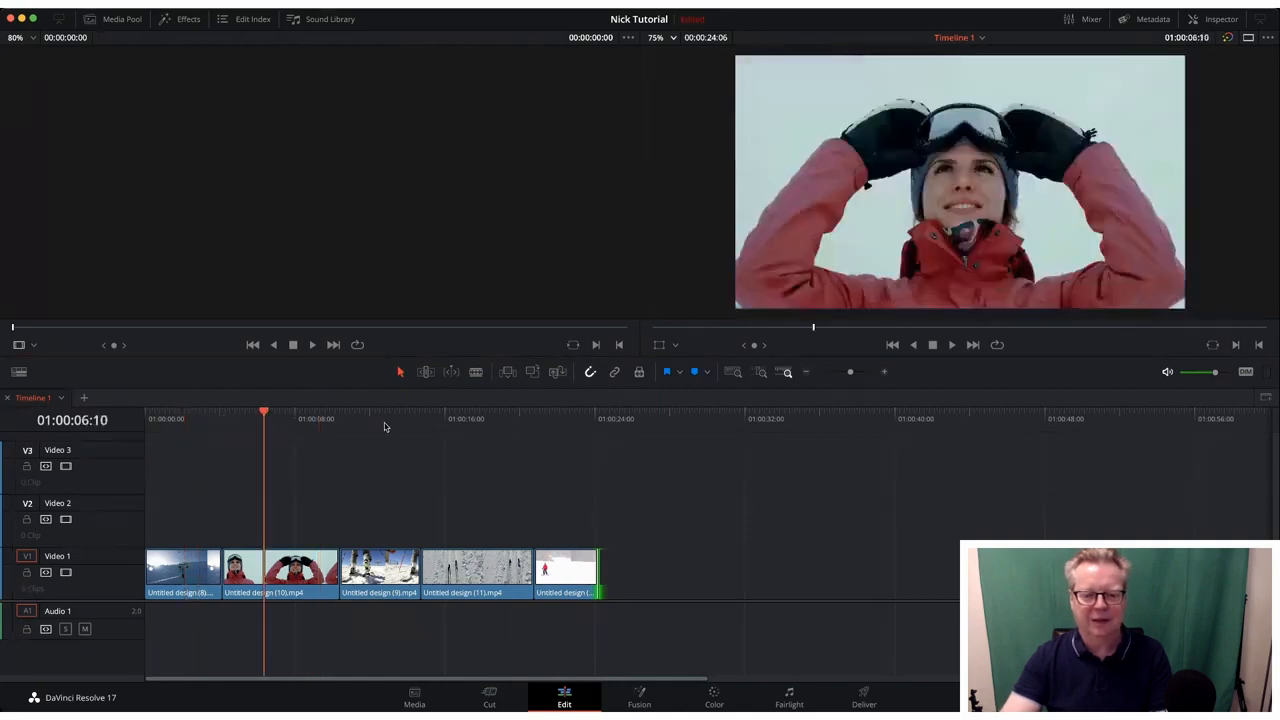
left_click(390, 416)
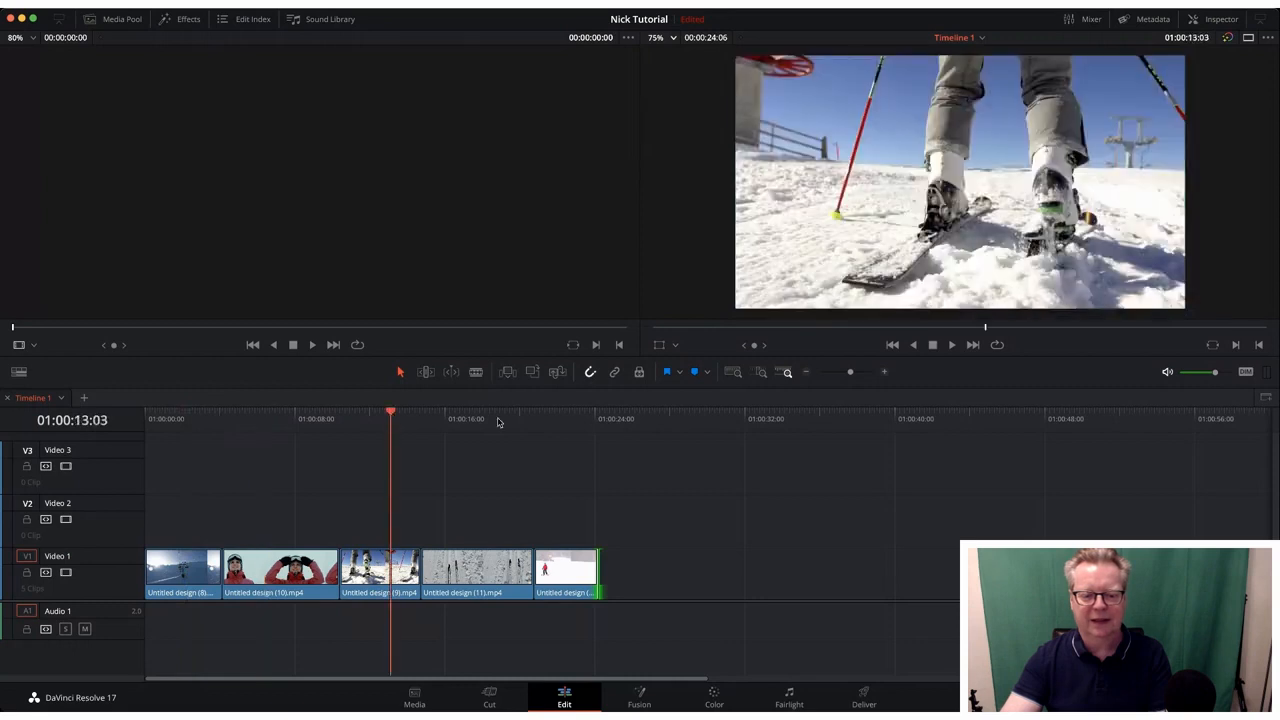
left_click(498, 421)
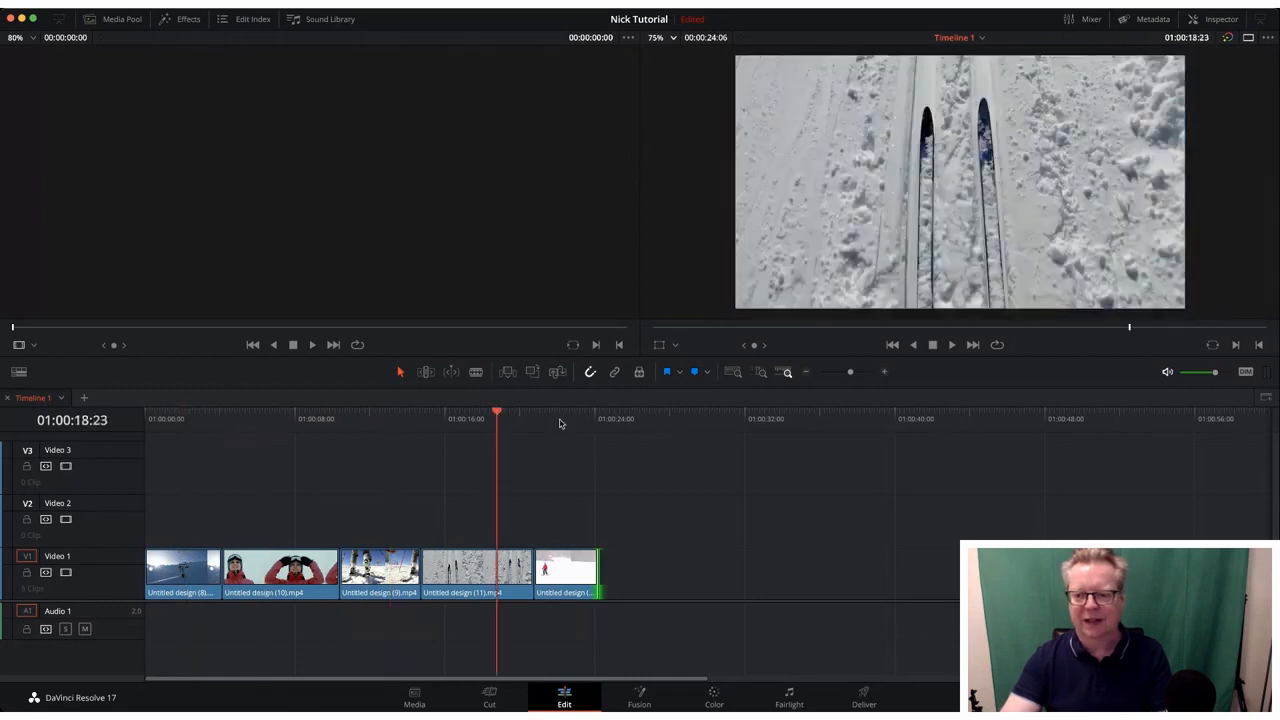
left_click(568, 421)
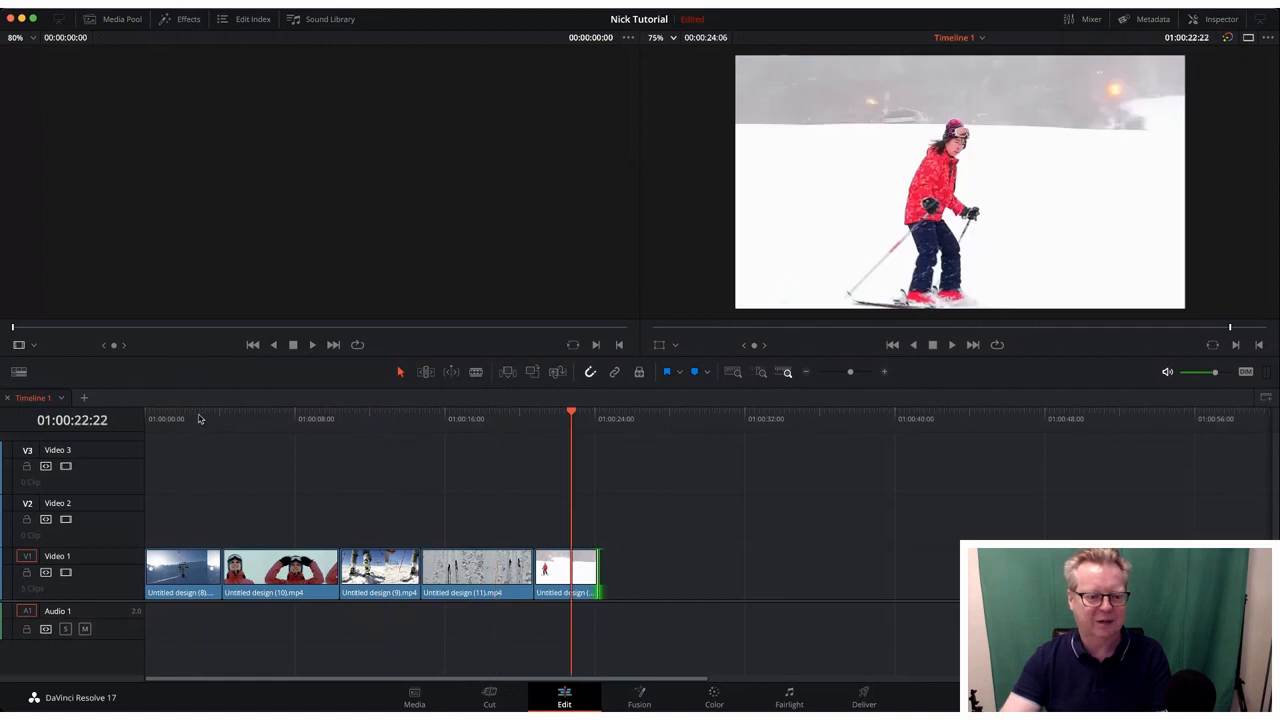
left_click(195, 421)
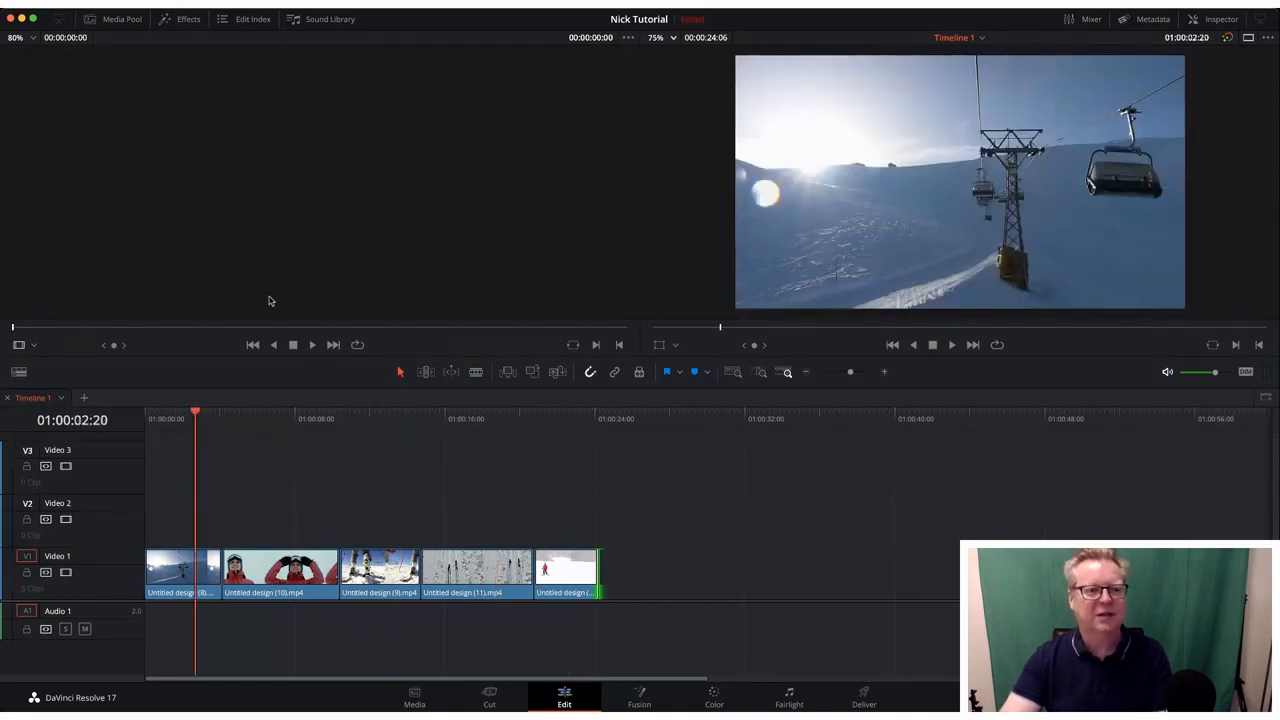
Show the Video Transitions category of the effects library and widen the library area
left_click(181, 22)
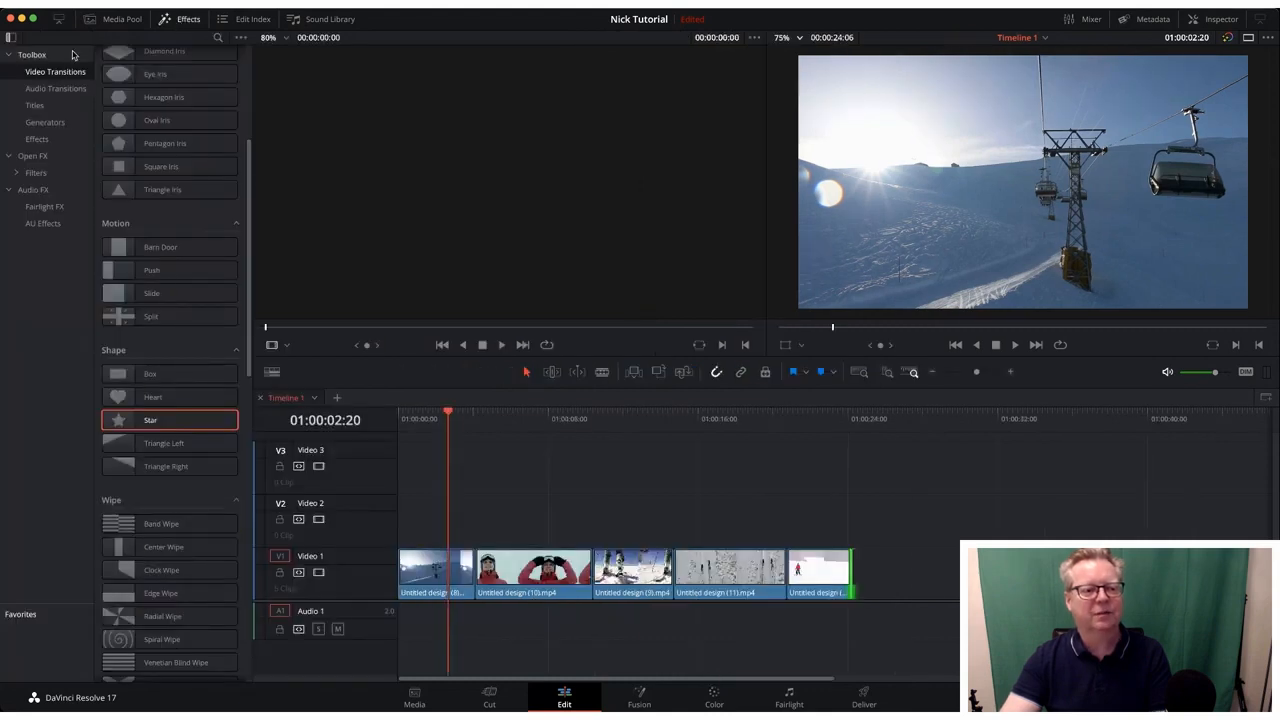
left_click(32, 55)
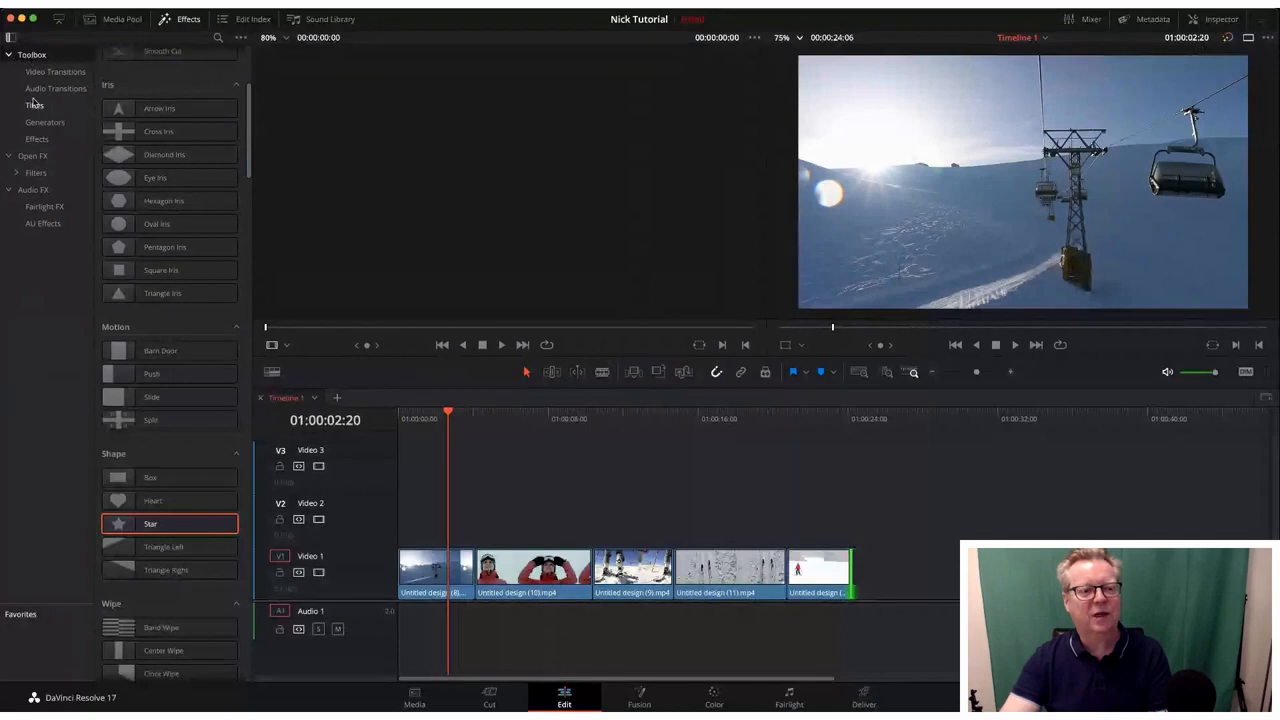
left_click(58, 76)
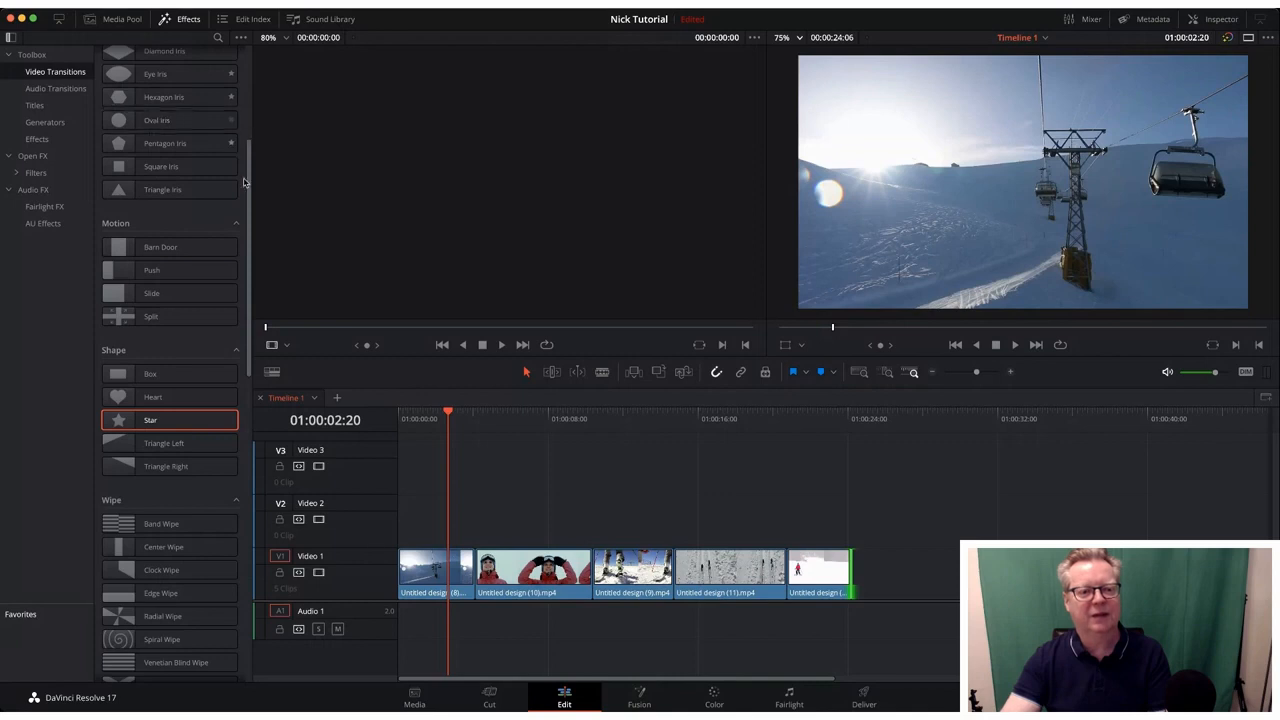
left_click_drag(253, 142, 372, 143)
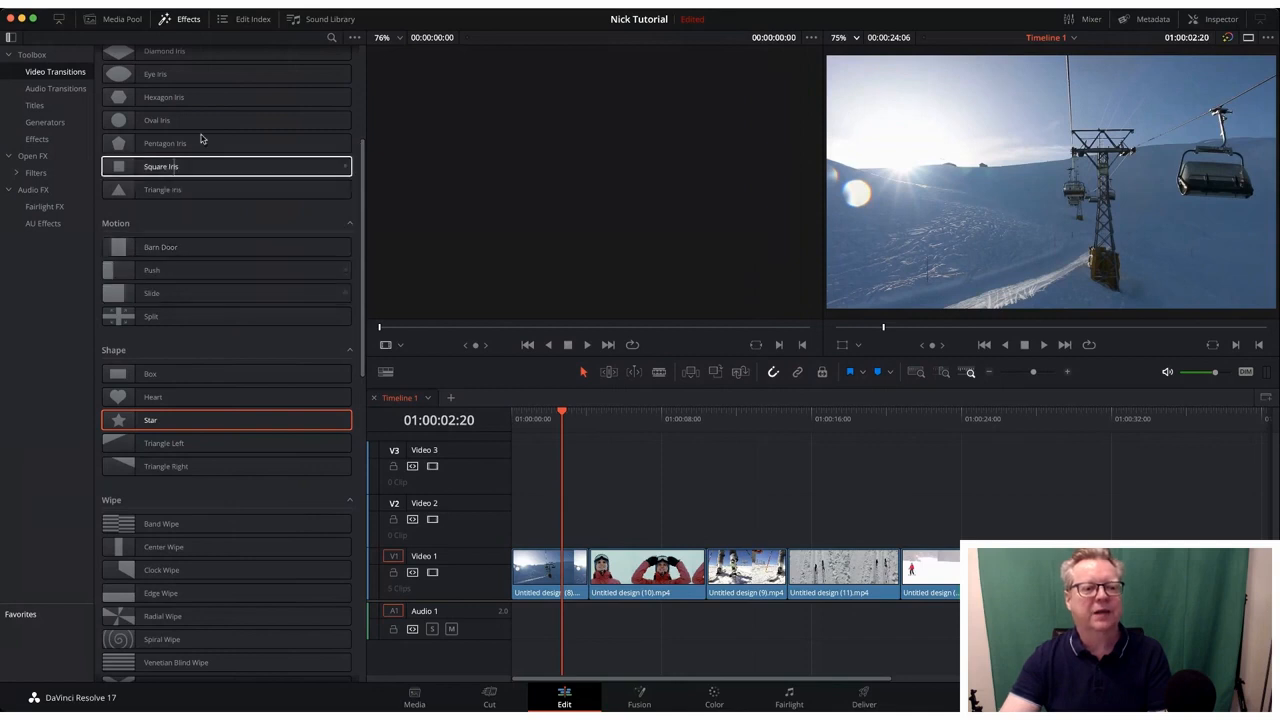
Examine the available video transitions across the Dissolve, Iris, Motion, Shape, Wipe and Fusion Transitions groups
scroll(175, 150, "up", 5)
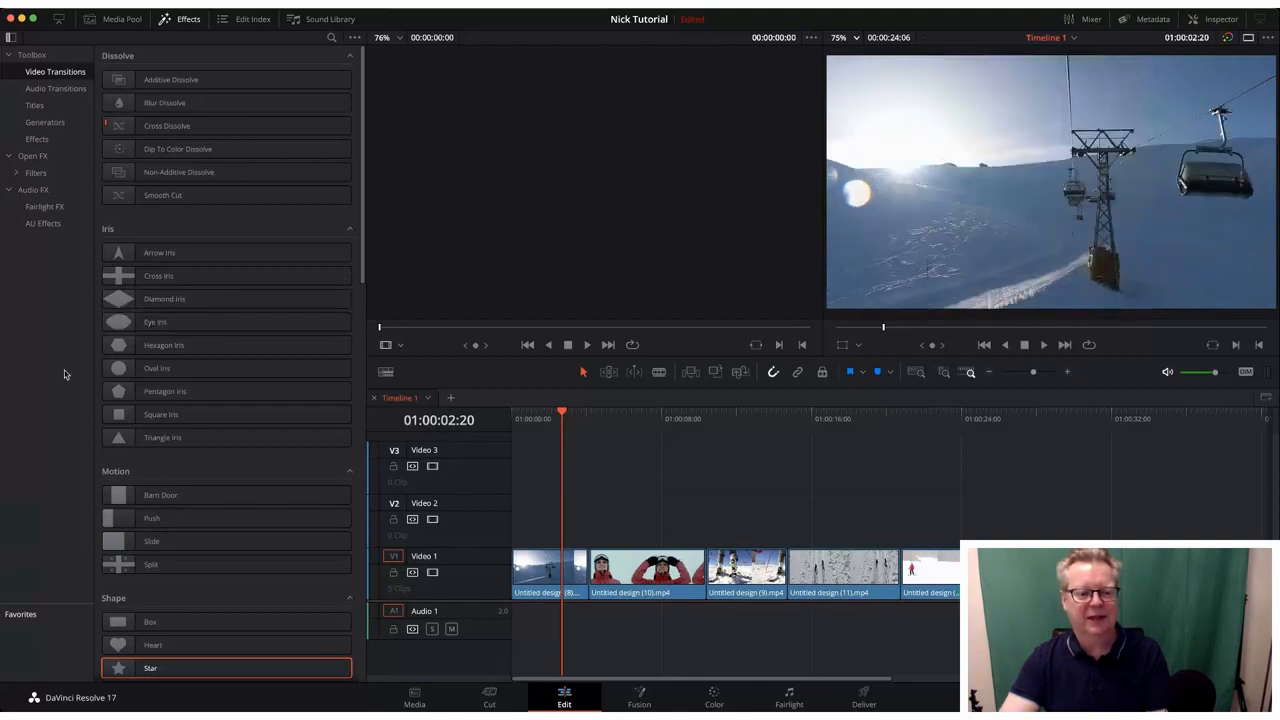
scroll(150, 370, "down", 10)
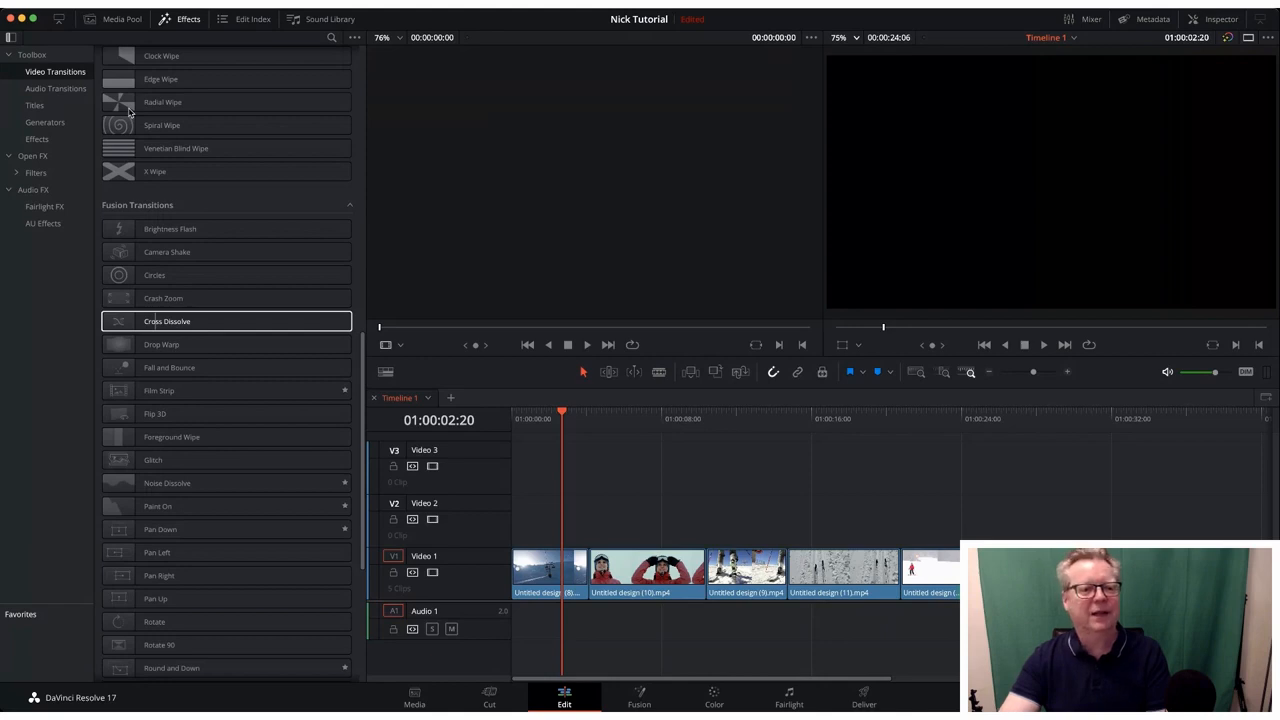
scroll(128, 112, "up", 10)
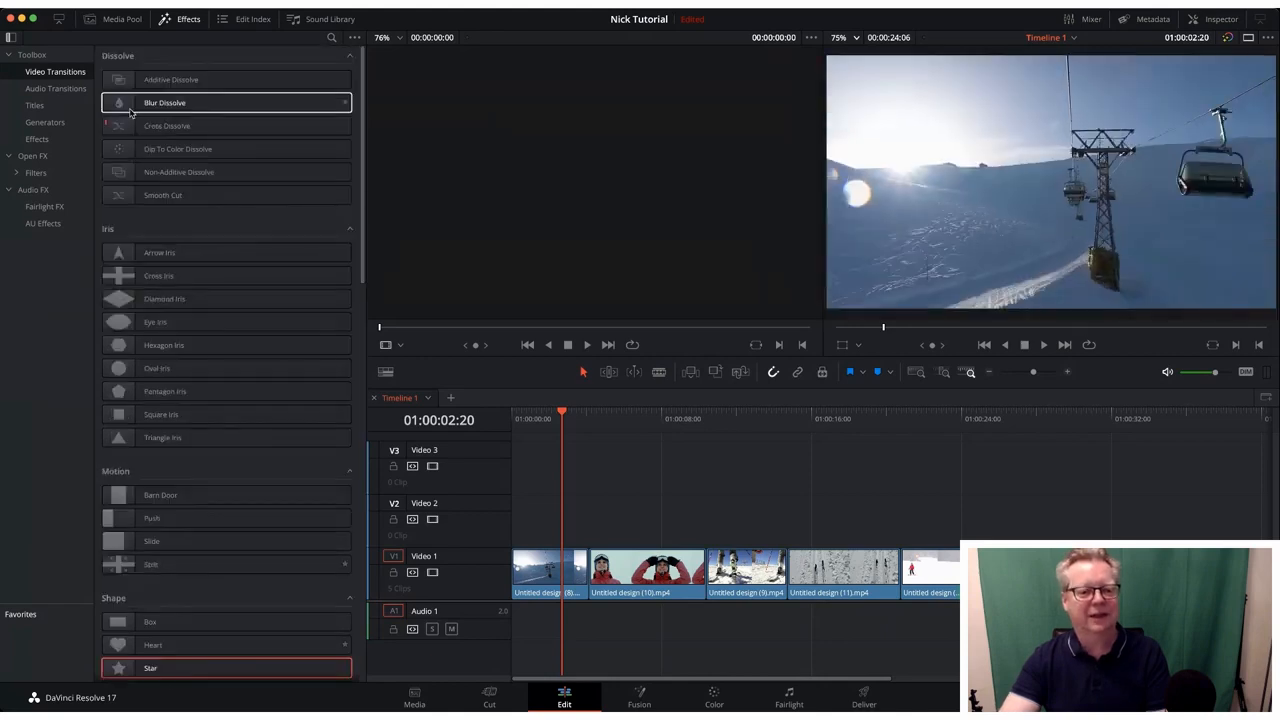
scroll(131, 114, "down", 3)
scroll(160, 137, "up", 2)
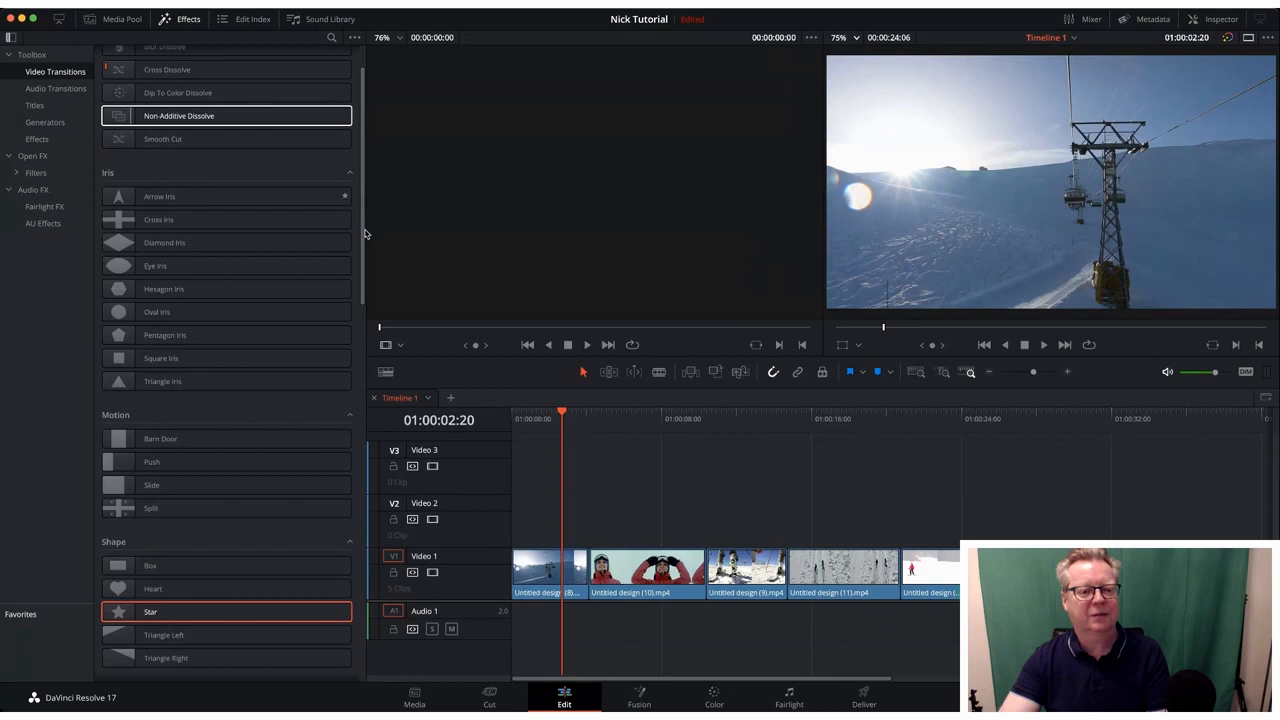
left_click_drag(365, 233, 366, 279)
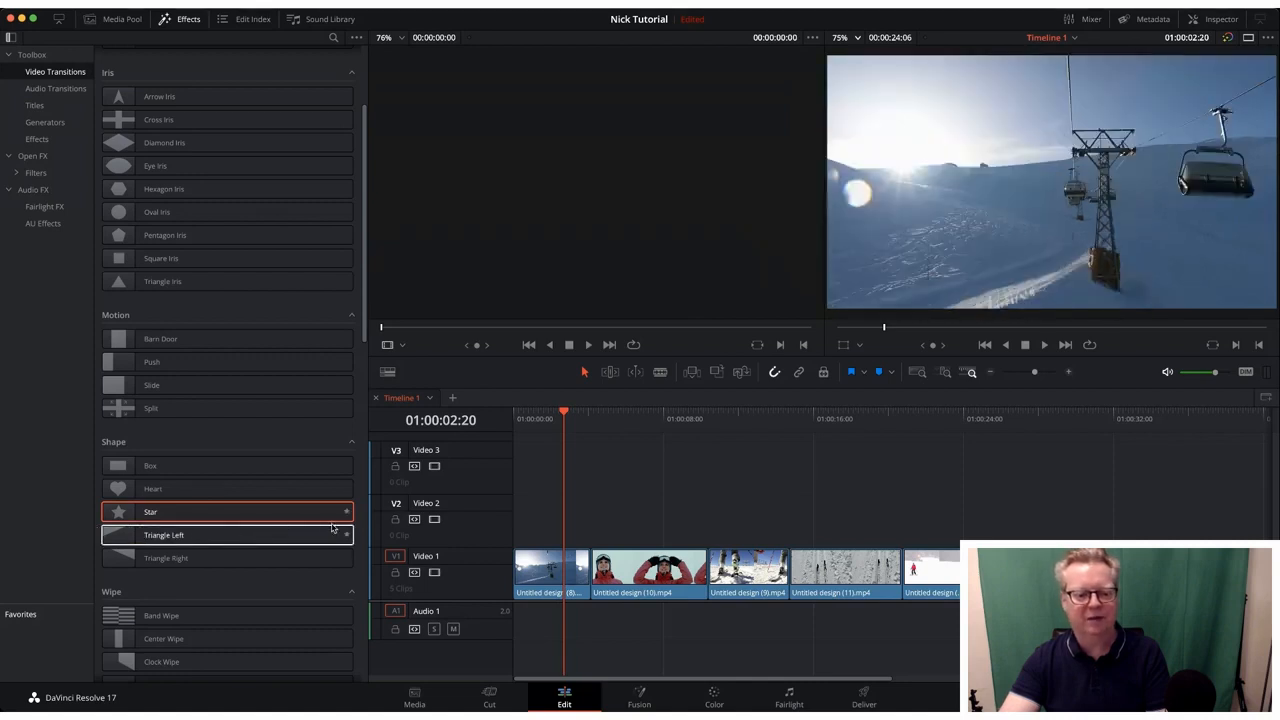
scroll(169, 511, "down", 6)
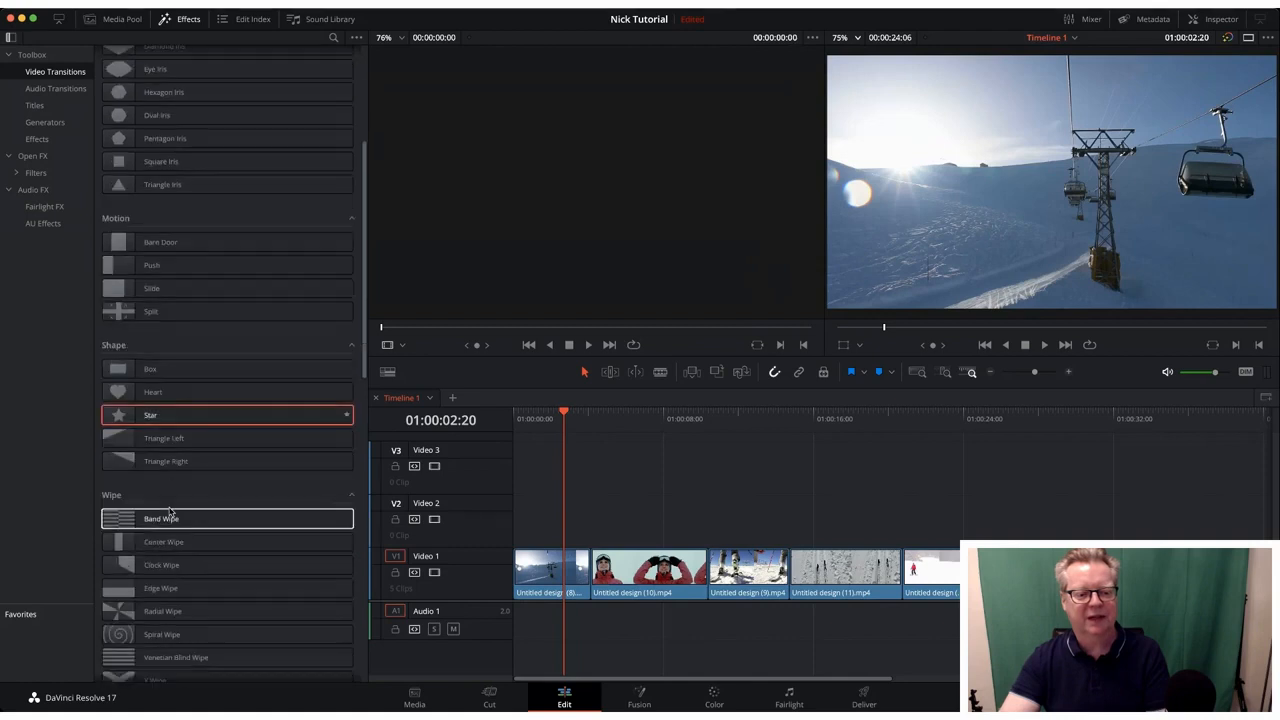
scroll(170, 511, "down", 1)
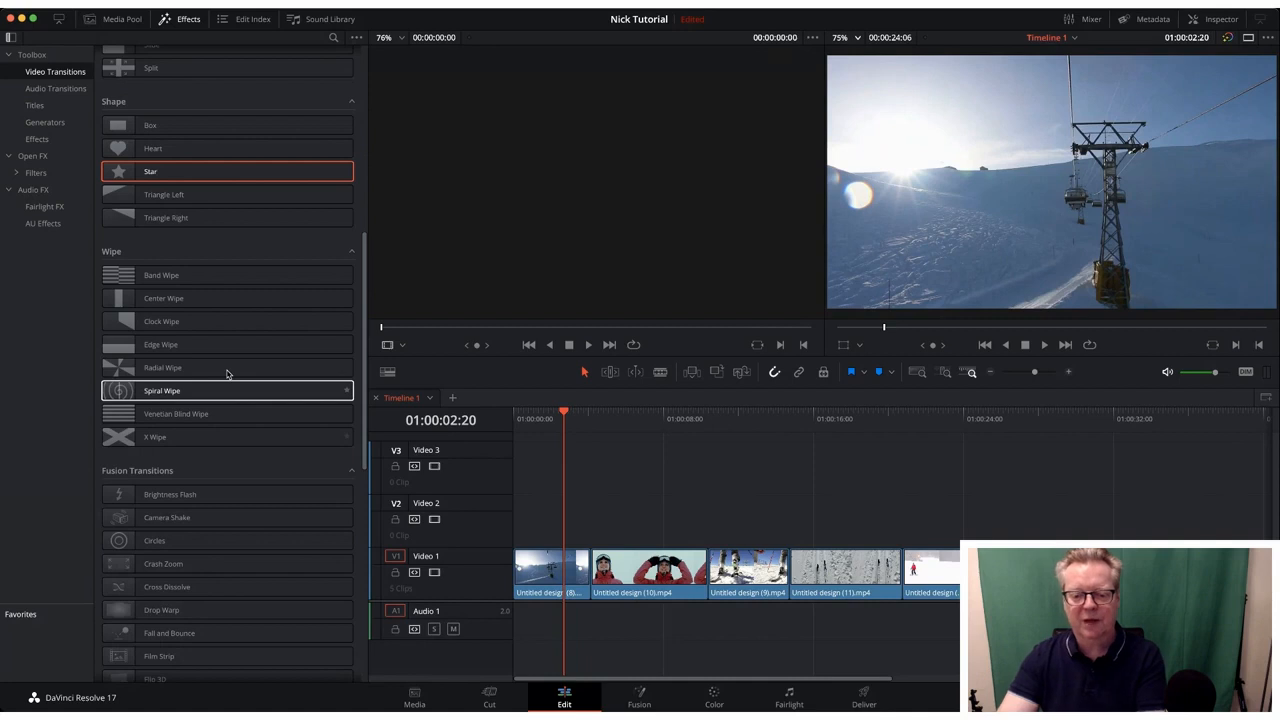
Inspect the cut between the first two clips and the fourth clip's end, temporarily clearing the last clip away and restoring it
left_click(592, 569)
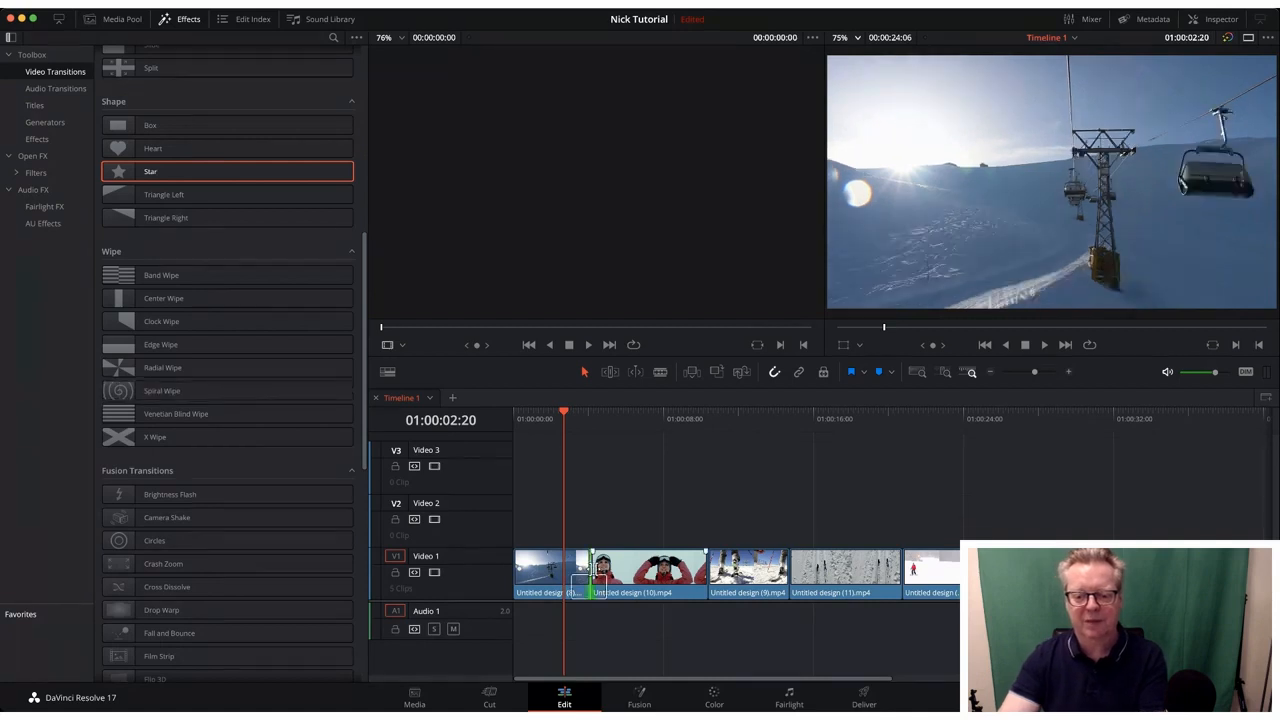
left_click_drag(595, 568, 590, 575)
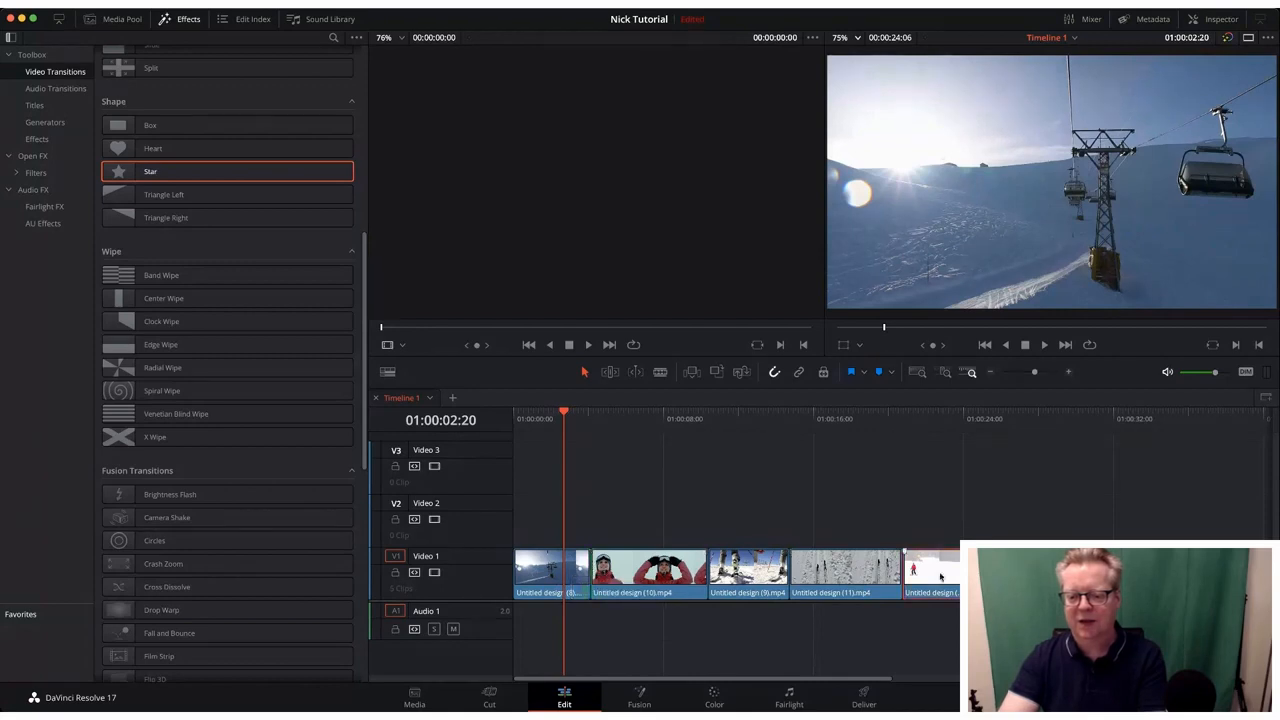
left_click_drag(940, 577, 955, 577)
key("Delete")
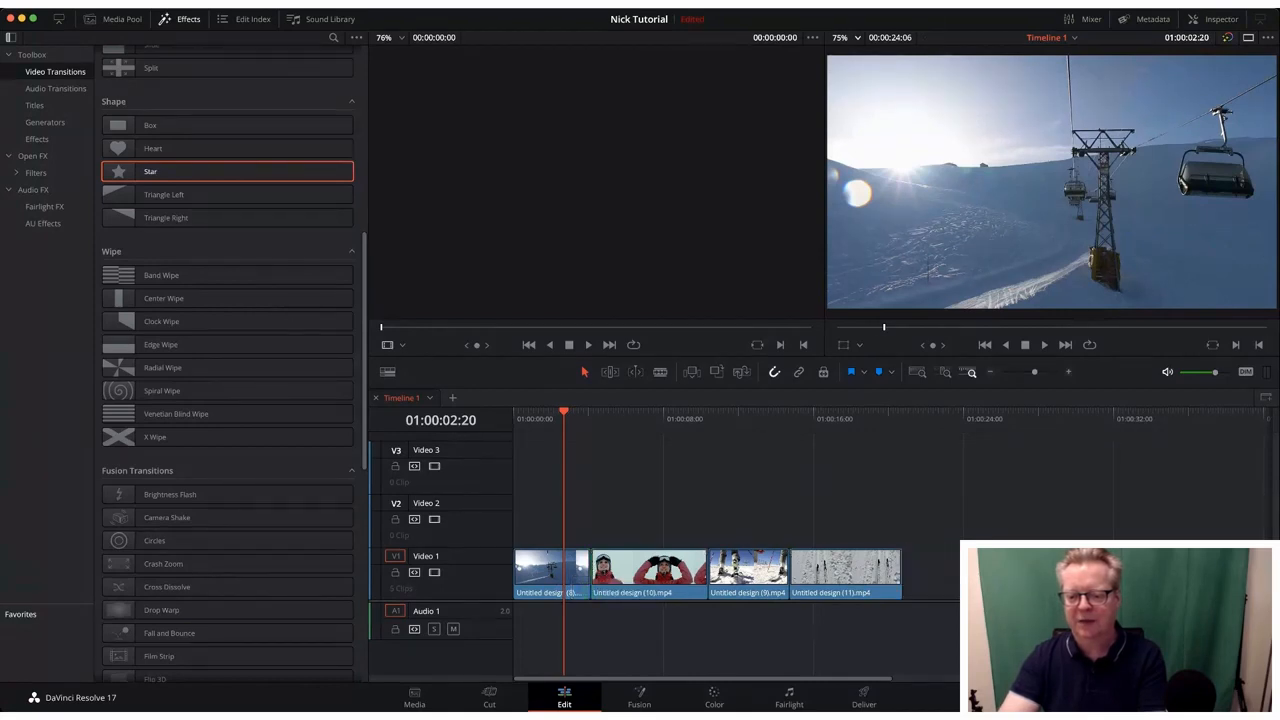
left_click(892, 577)
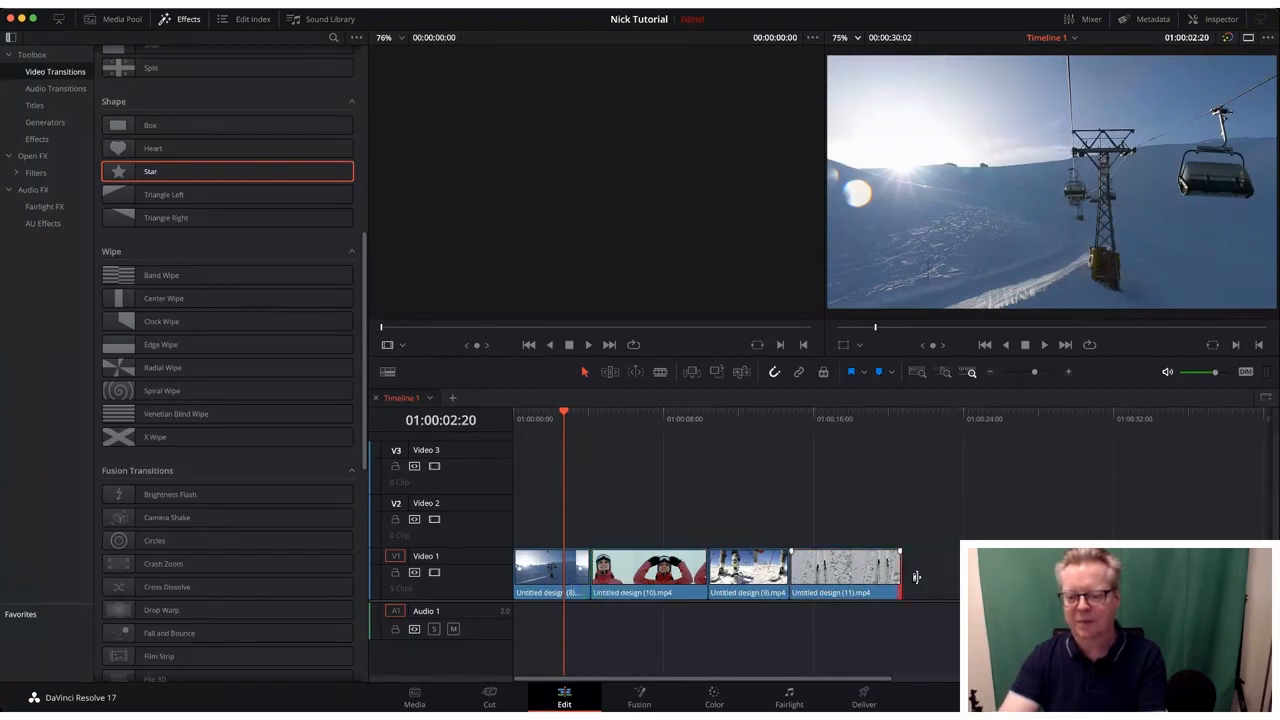
left_click(899, 577)
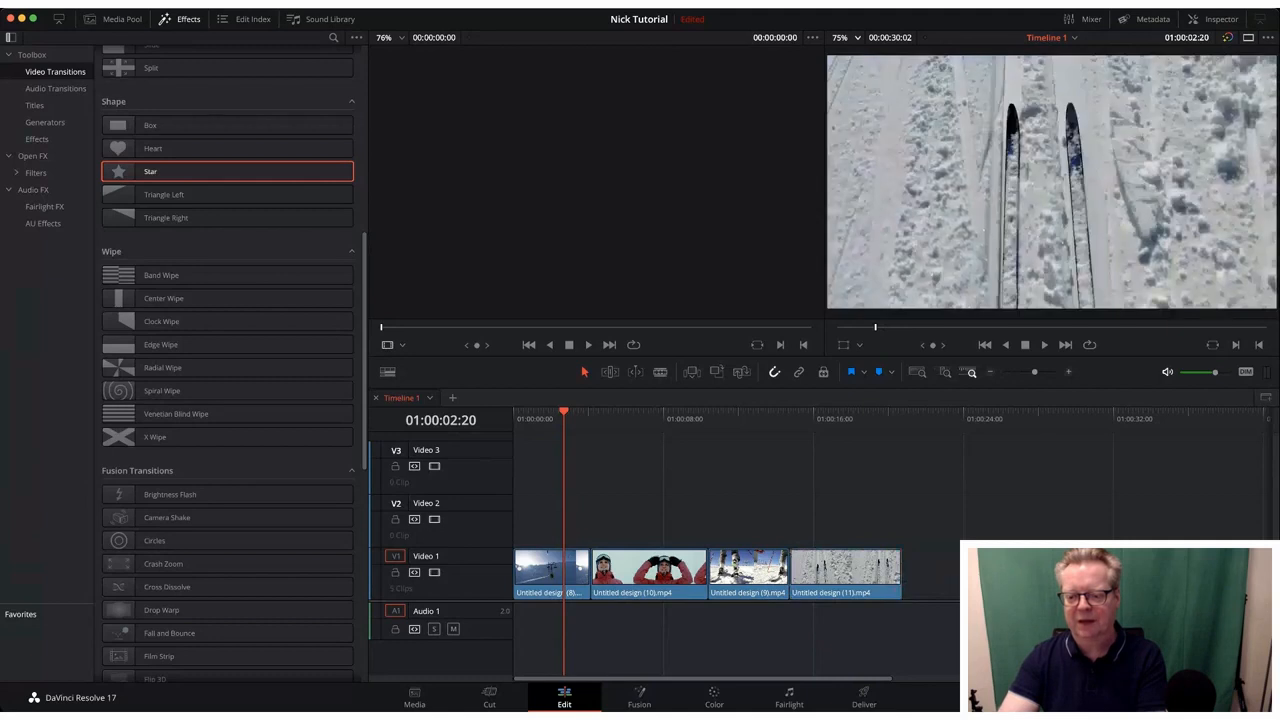
left_click(943, 573)
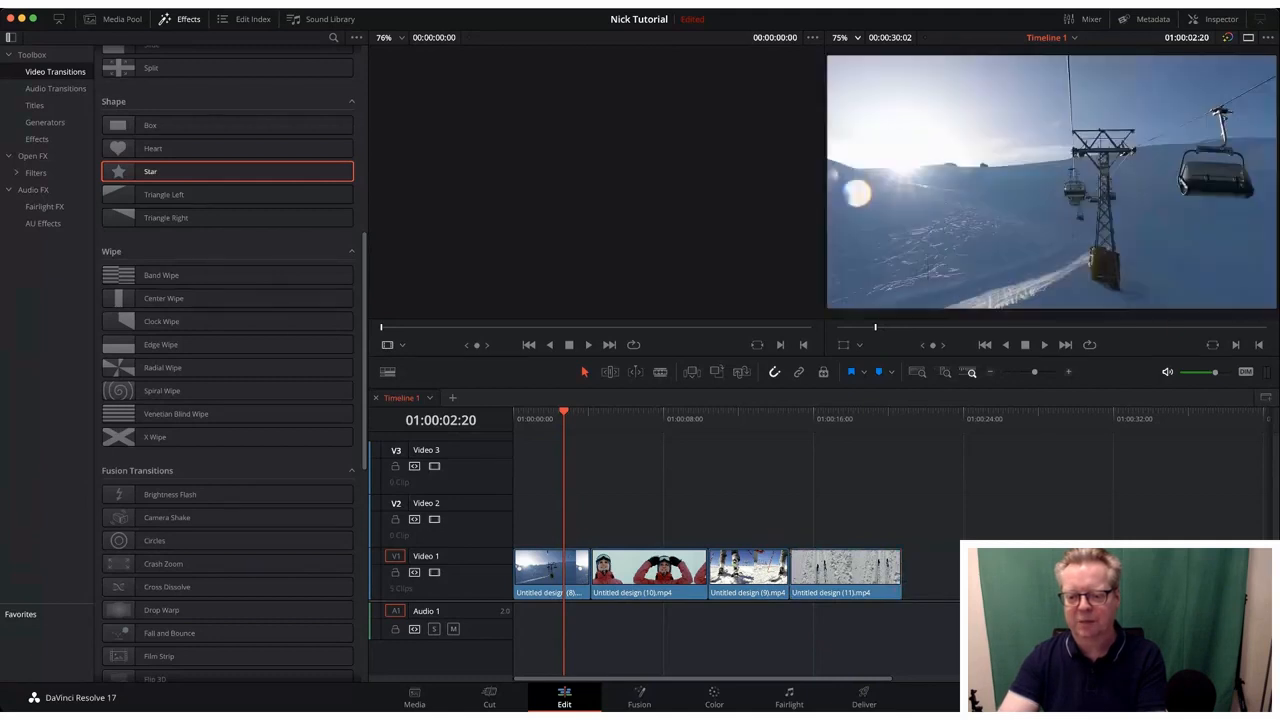
key("super+z")
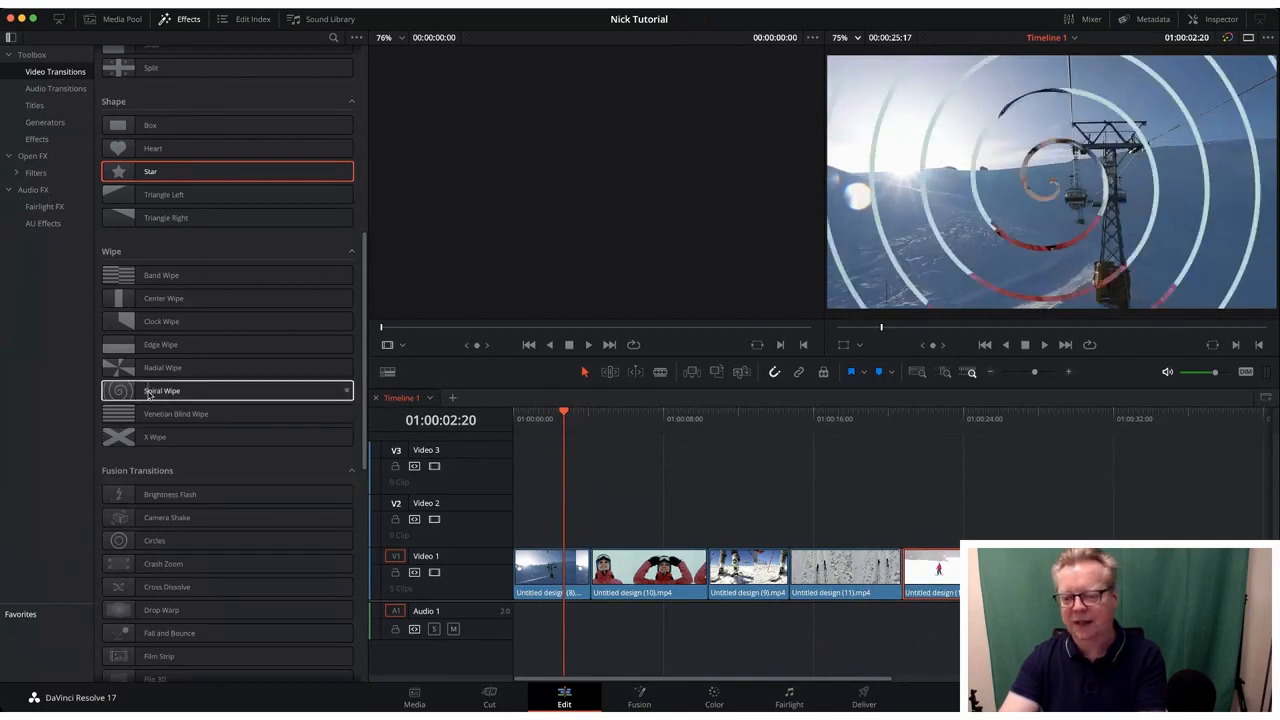
Select the Spiral Wipe transition and check the adjoining ends of the fourth and last clips
left_click(148, 393)
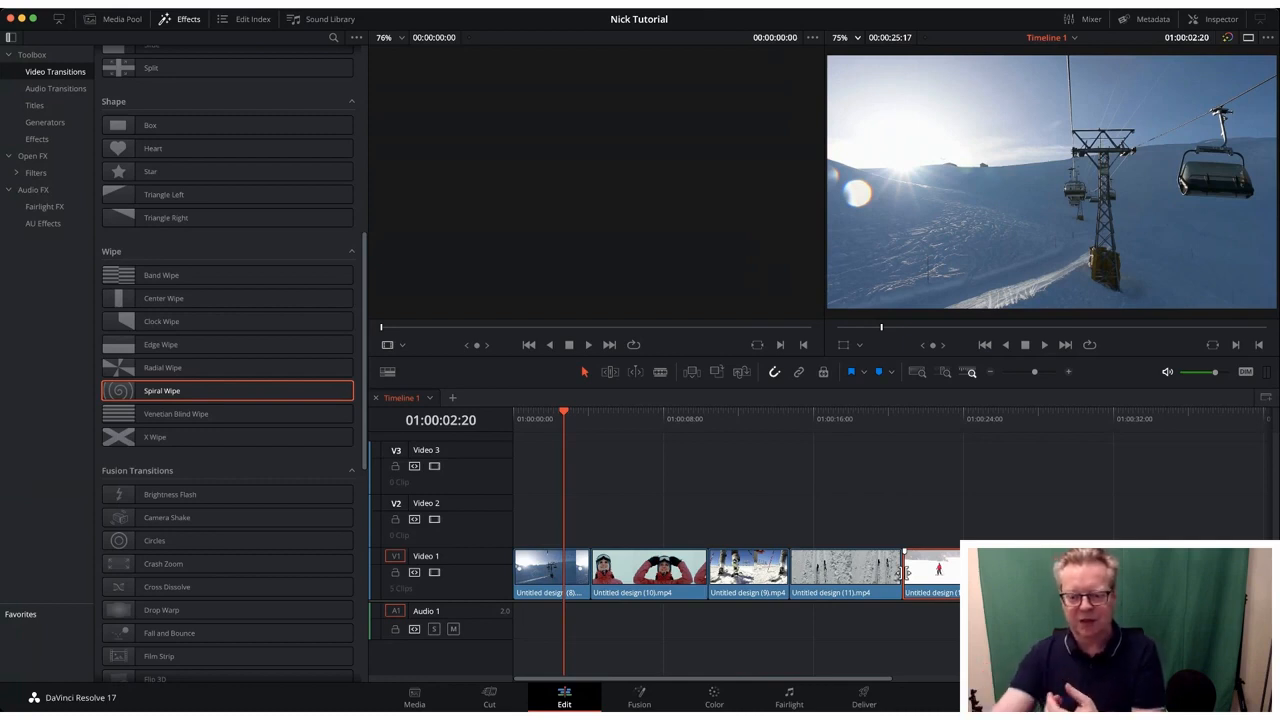
left_click(862, 582)
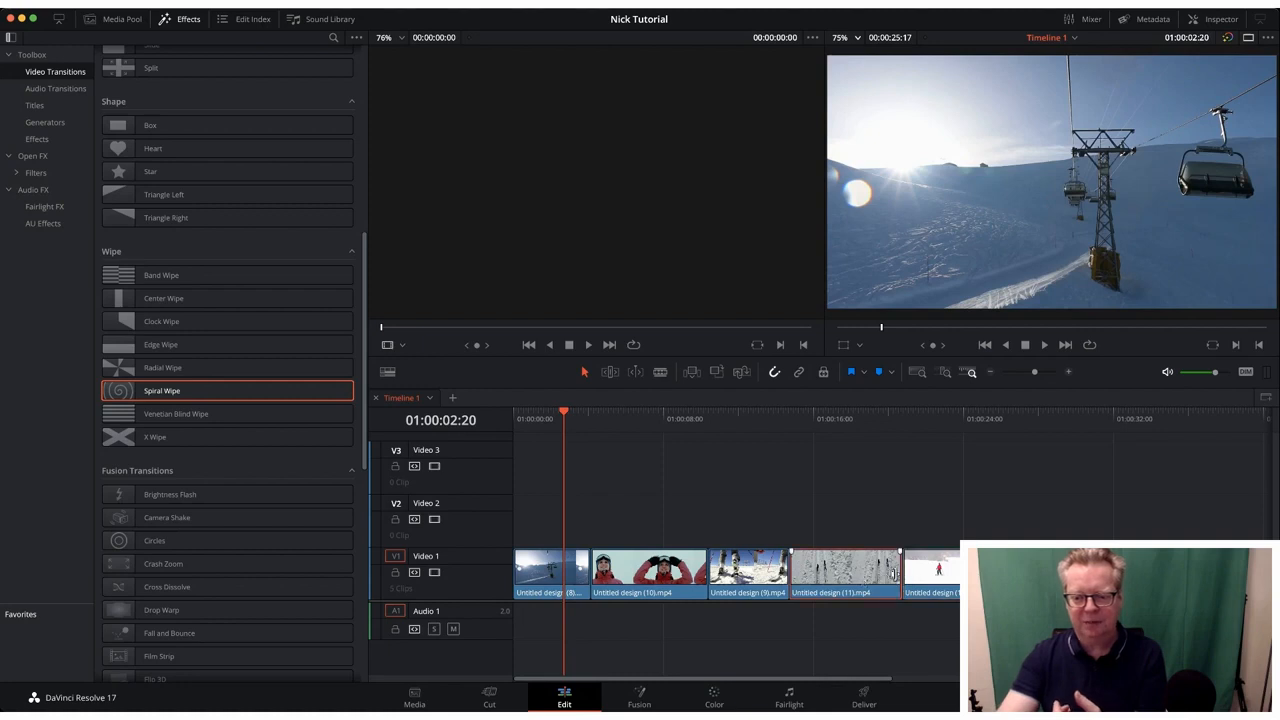
left_click(902, 572)
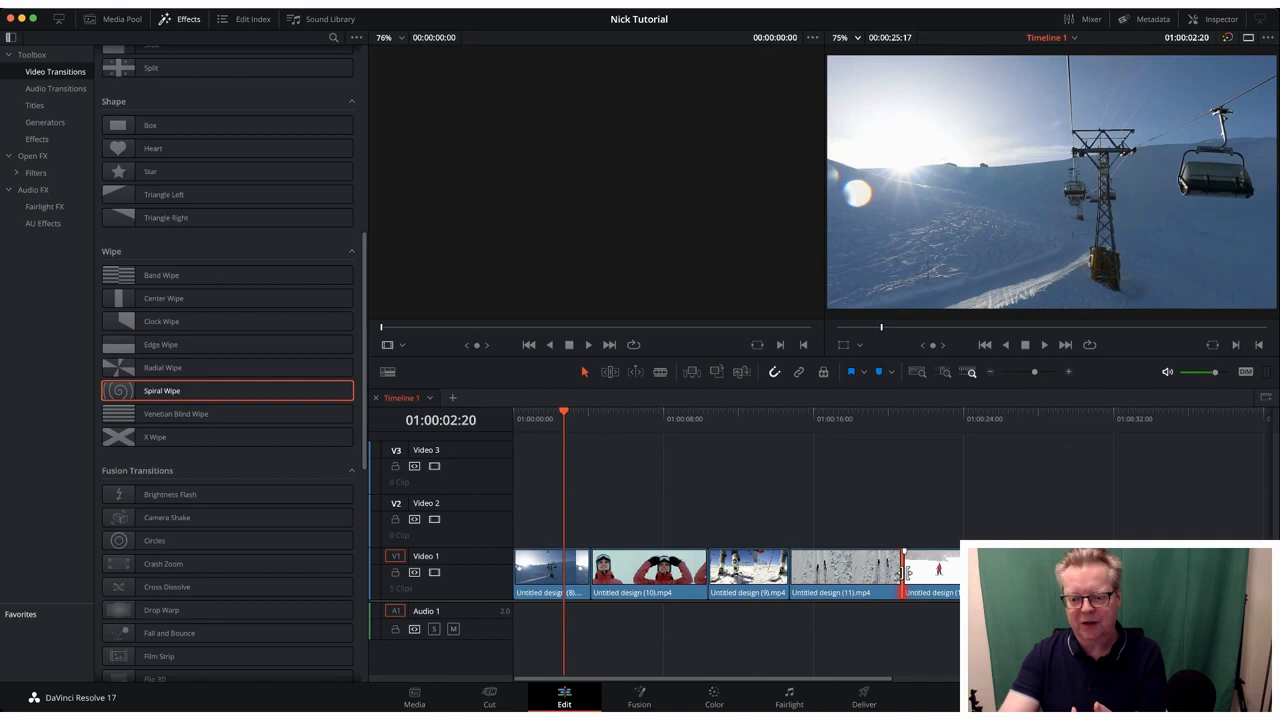
left_click(905, 570)
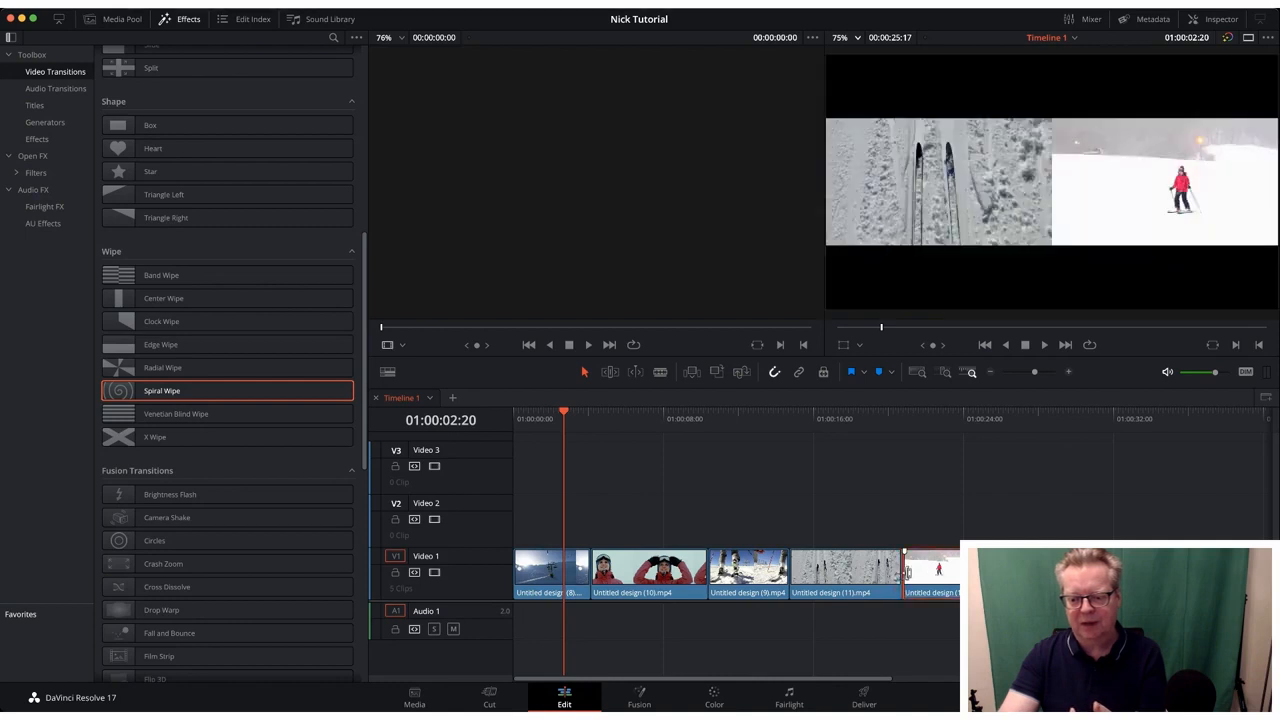
Trim the adjoining ends of the fourth and last clips, and apply the Spiral Wipe transition at their closed-up cut
mouse_move(907, 572)
left_mouse_down()
mouse_move(919, 572)
mouse_move(886, 573)
left_mouse_up()
left_click(895, 572)
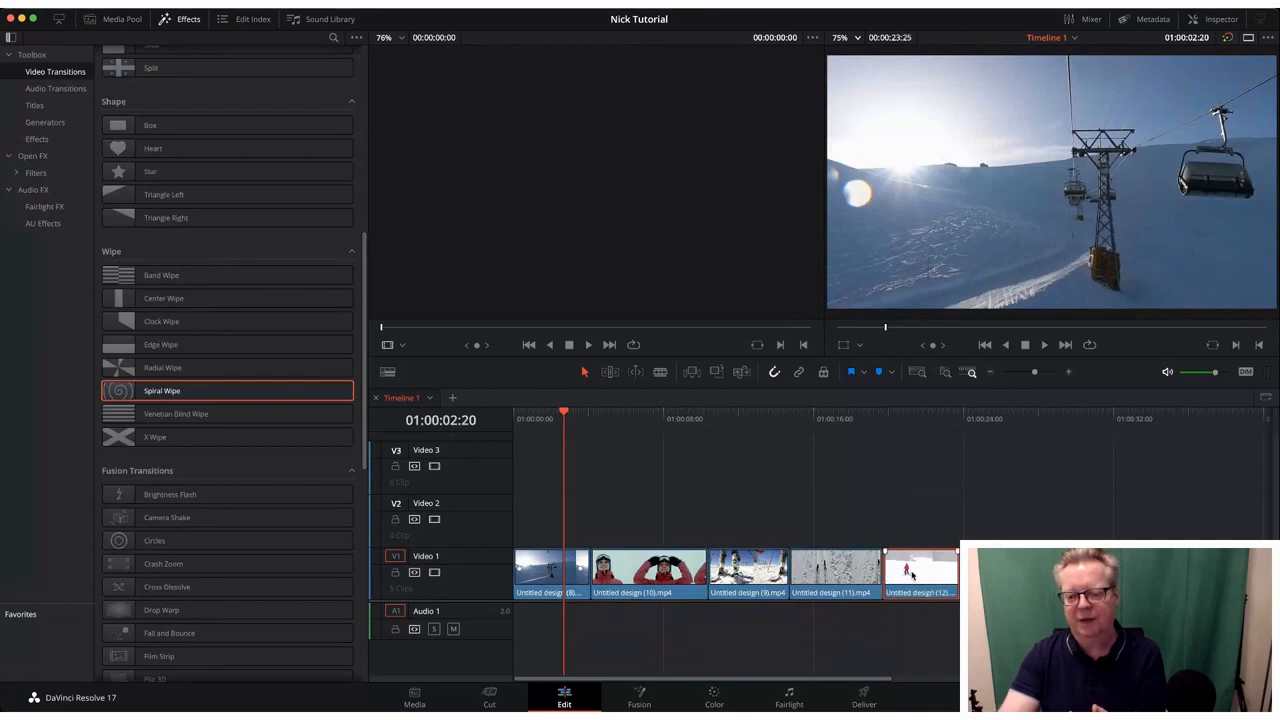
left_click_drag(886, 572, 900, 571)
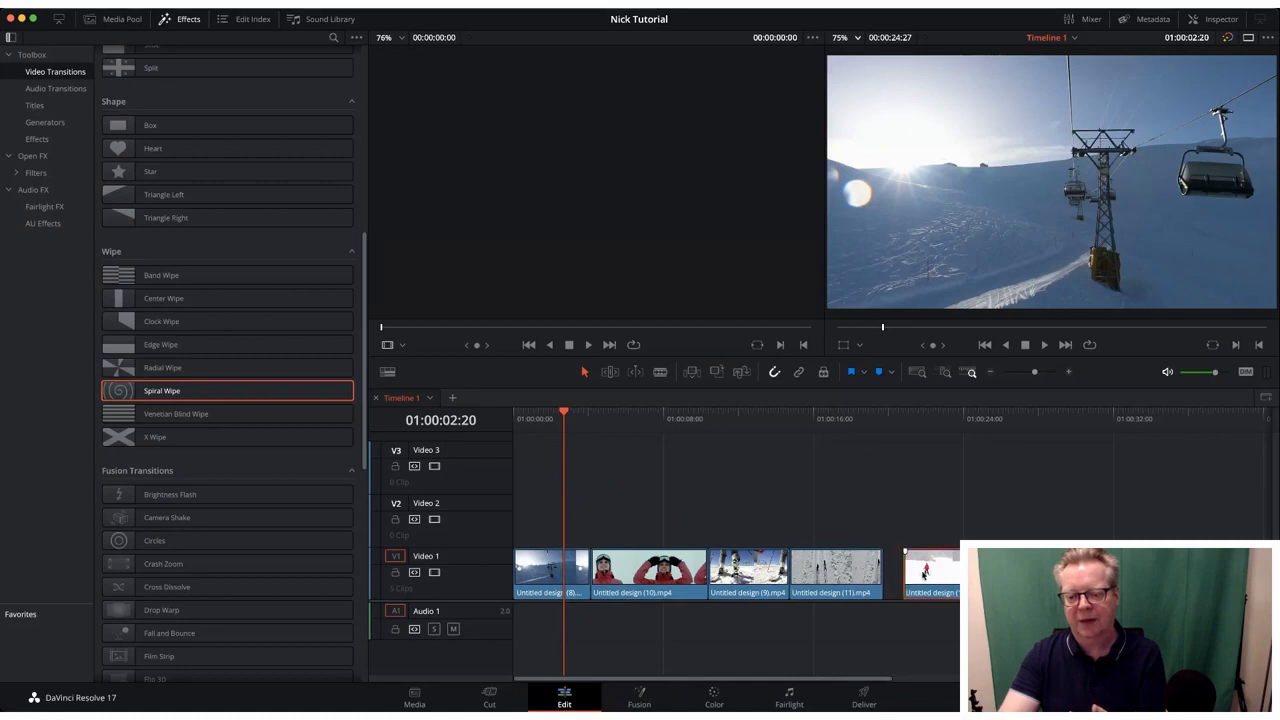
left_click_drag(925, 572, 905, 572)
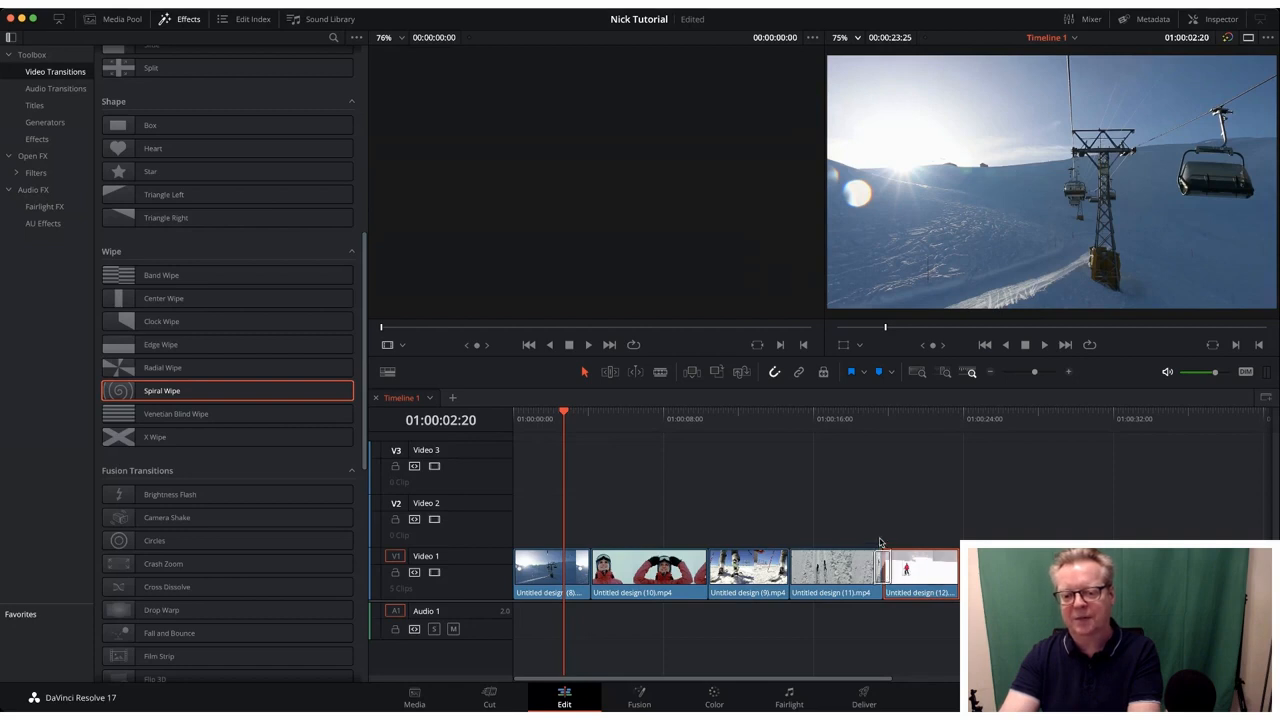
Preview the Spiral Wipe by playing from the fourth clip into the last clip, and return the playhead to just before the transition
left_click(807, 418)
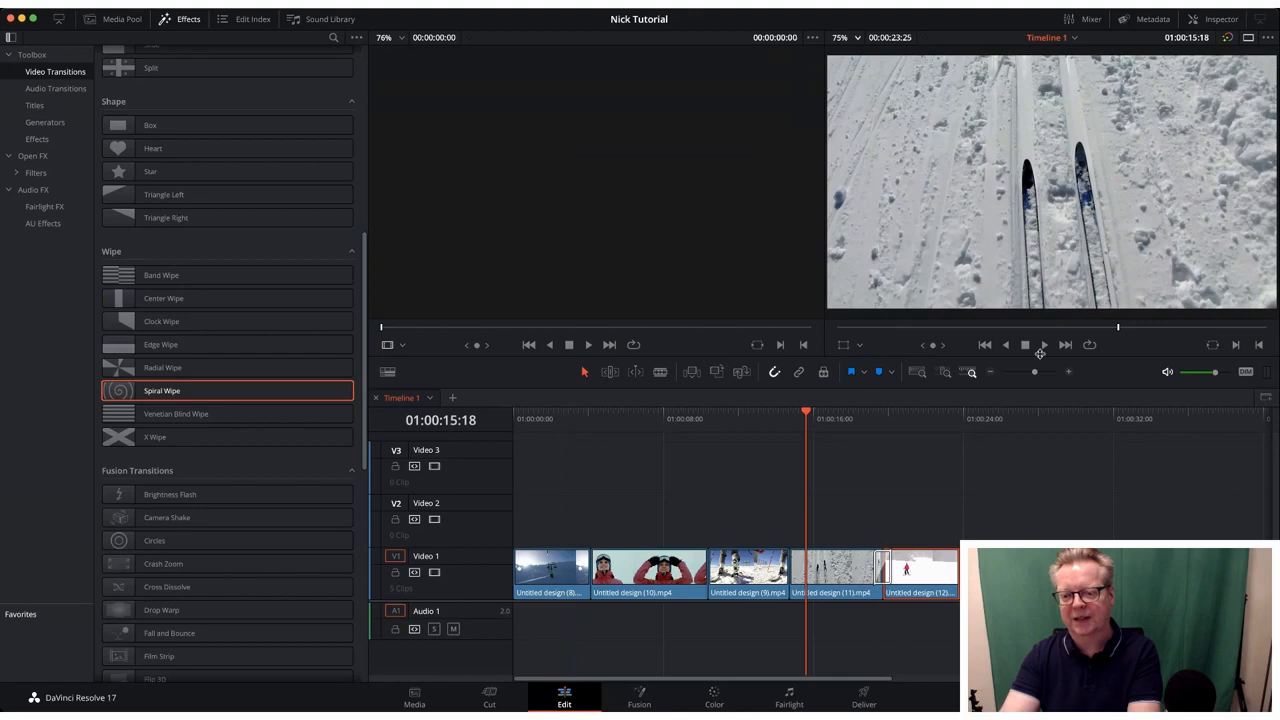
left_click(1043, 346)
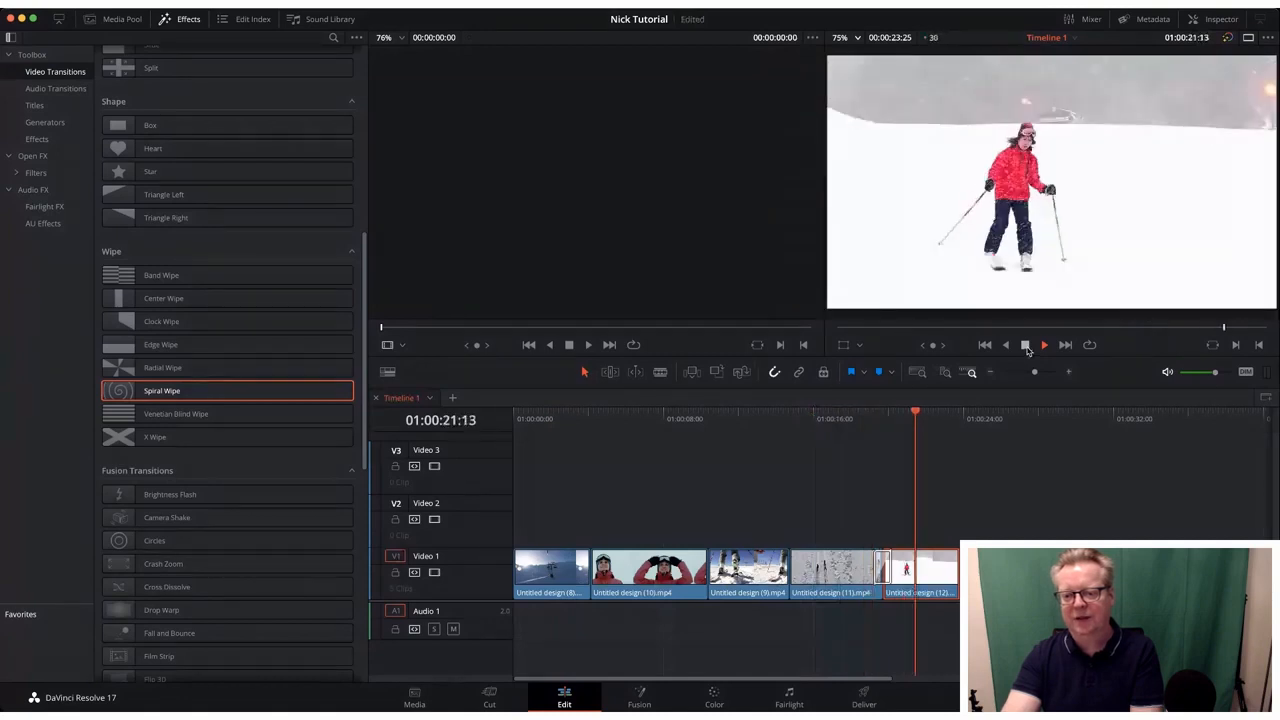
left_click(929, 413)
left_click_drag(931, 414, 876, 421)
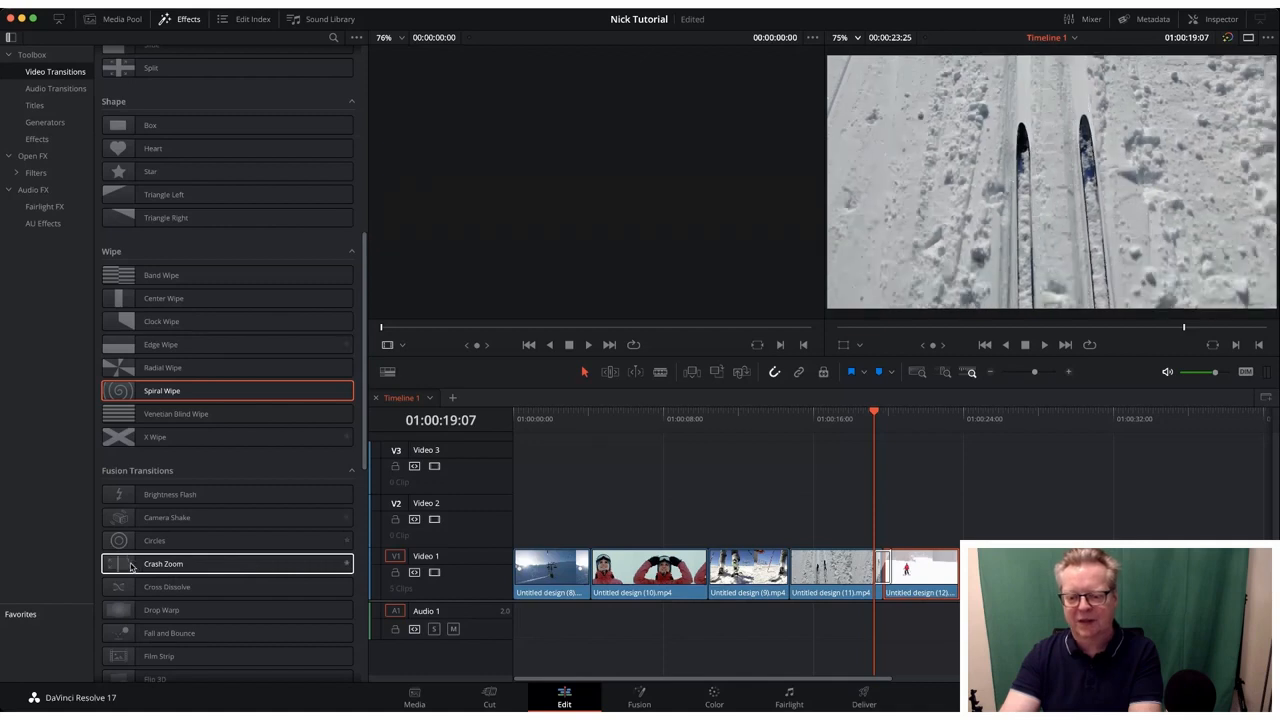
Apply the Crash Zoom Fusion transition to the start of the fourth clip, at its cut with the third clip
left_click(258, 556)
left_click_drag(258, 556, 795, 585)
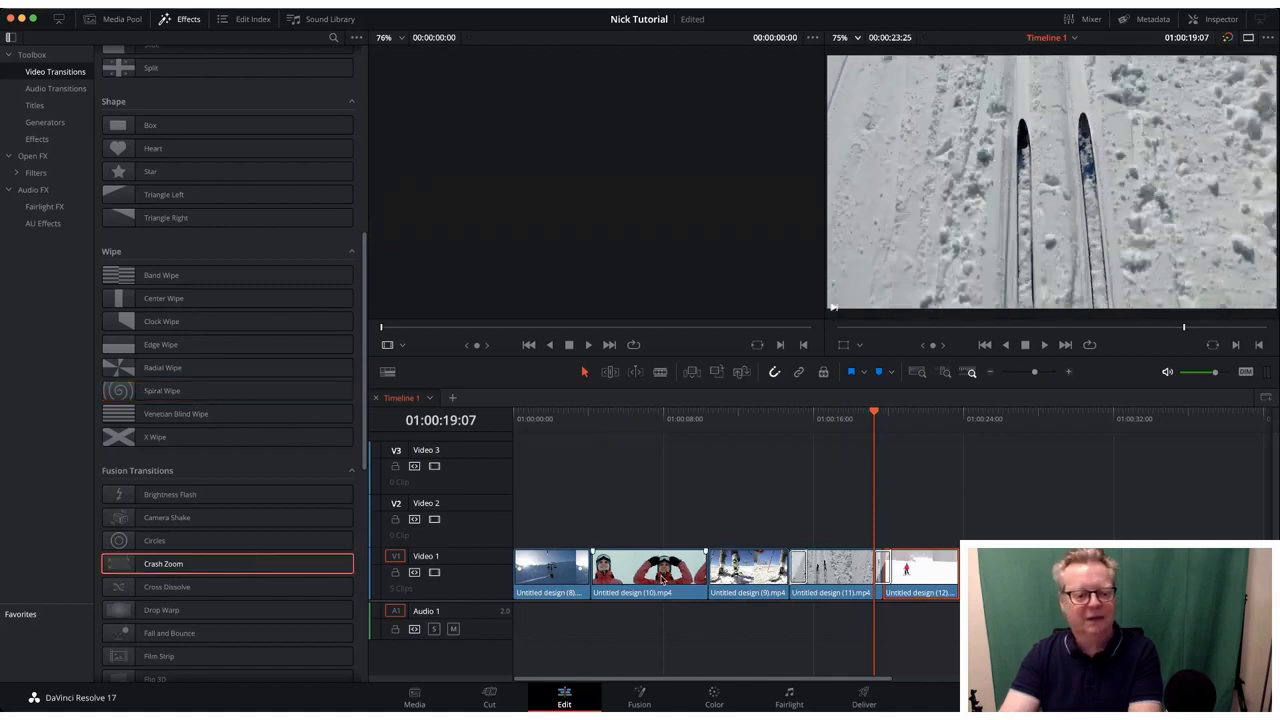
Apply a Blur Dissolve at the cut between the second and third clips and a Cross Dissolve between the first and second clips
scroll(250, 637, "down", 8)
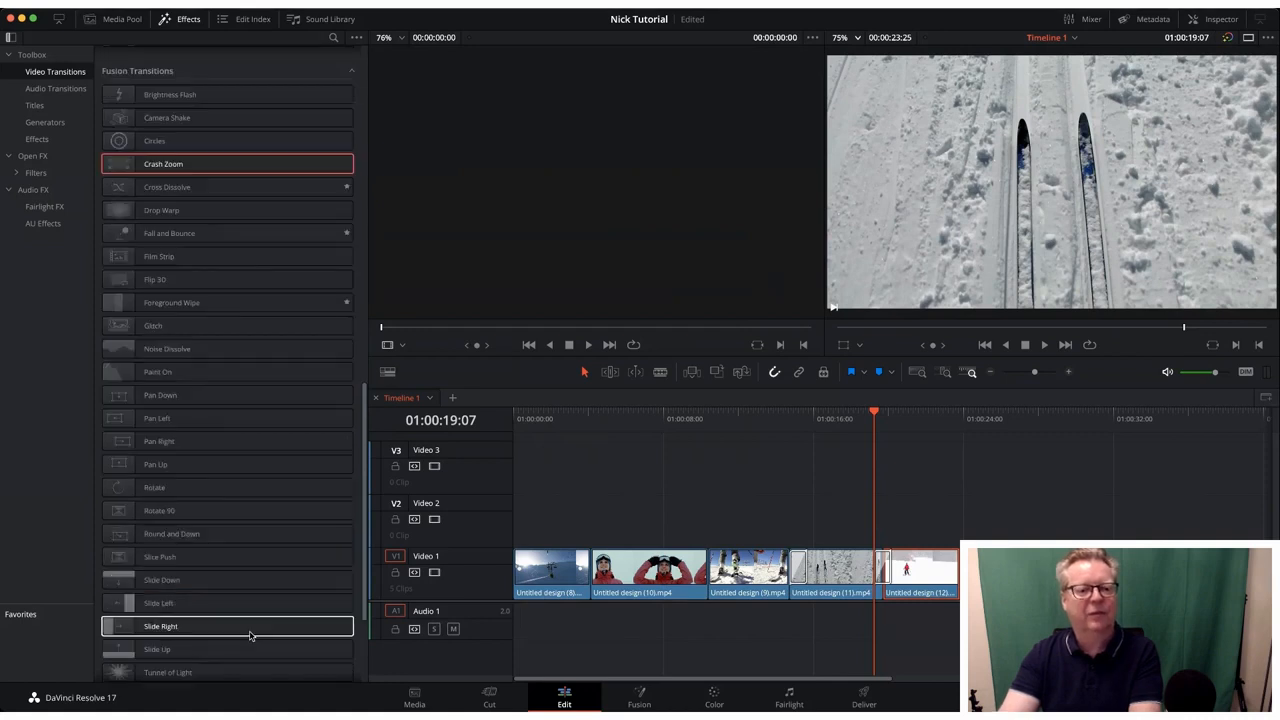
scroll(234, 409, "up", 15)
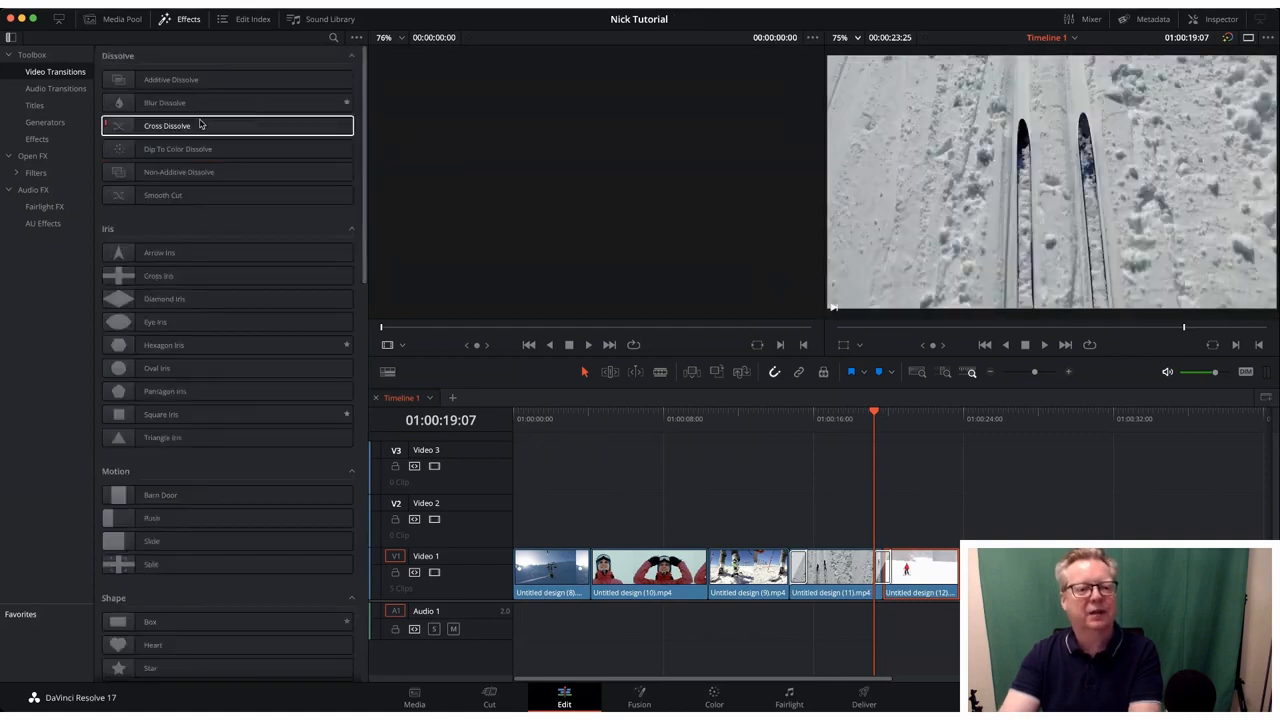
left_click_drag(177, 108, 708, 567)
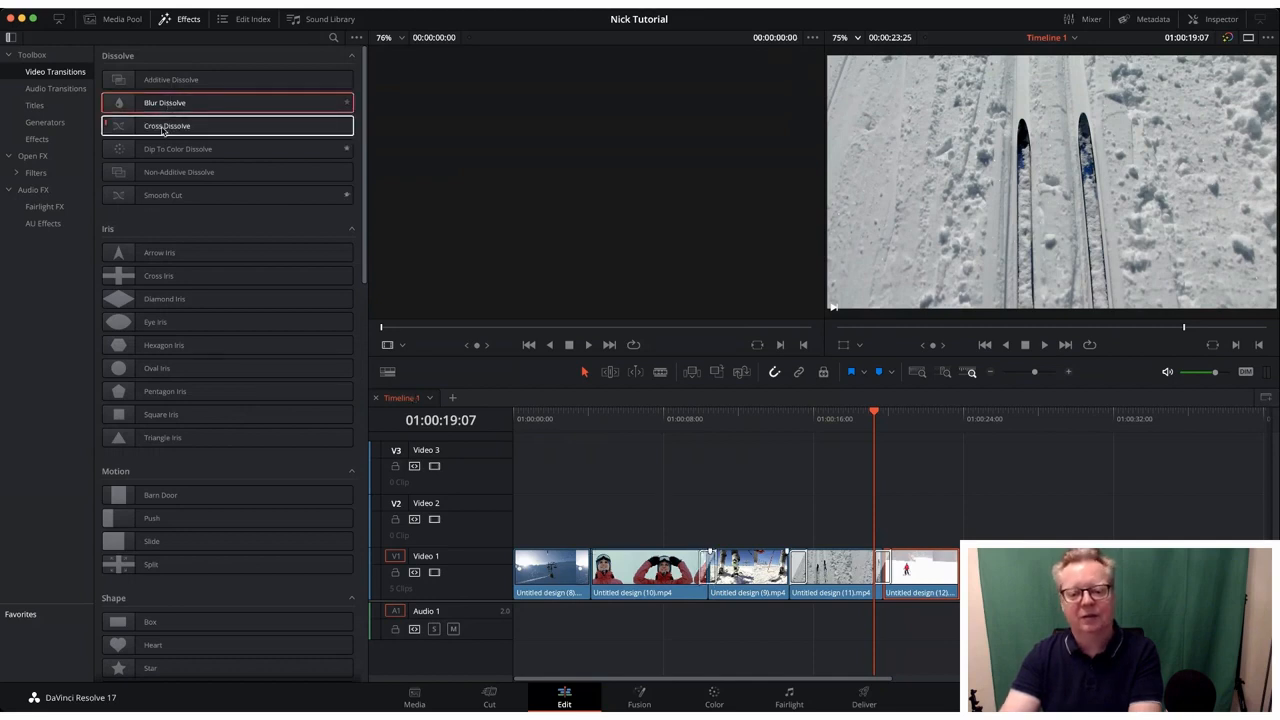
left_click_drag(164, 130, 590, 567)
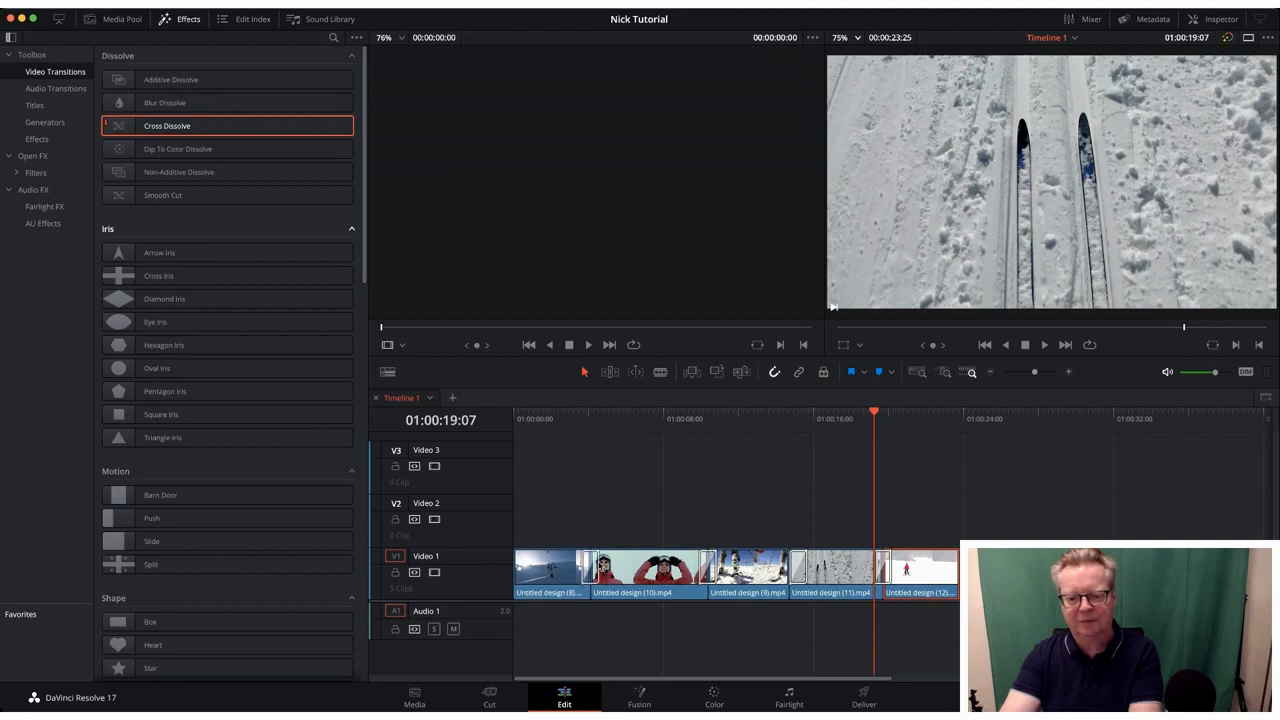
Play the timeline from near its start through the last clip to preview all the transitions
left_click(674, 419)
left_click(745, 419)
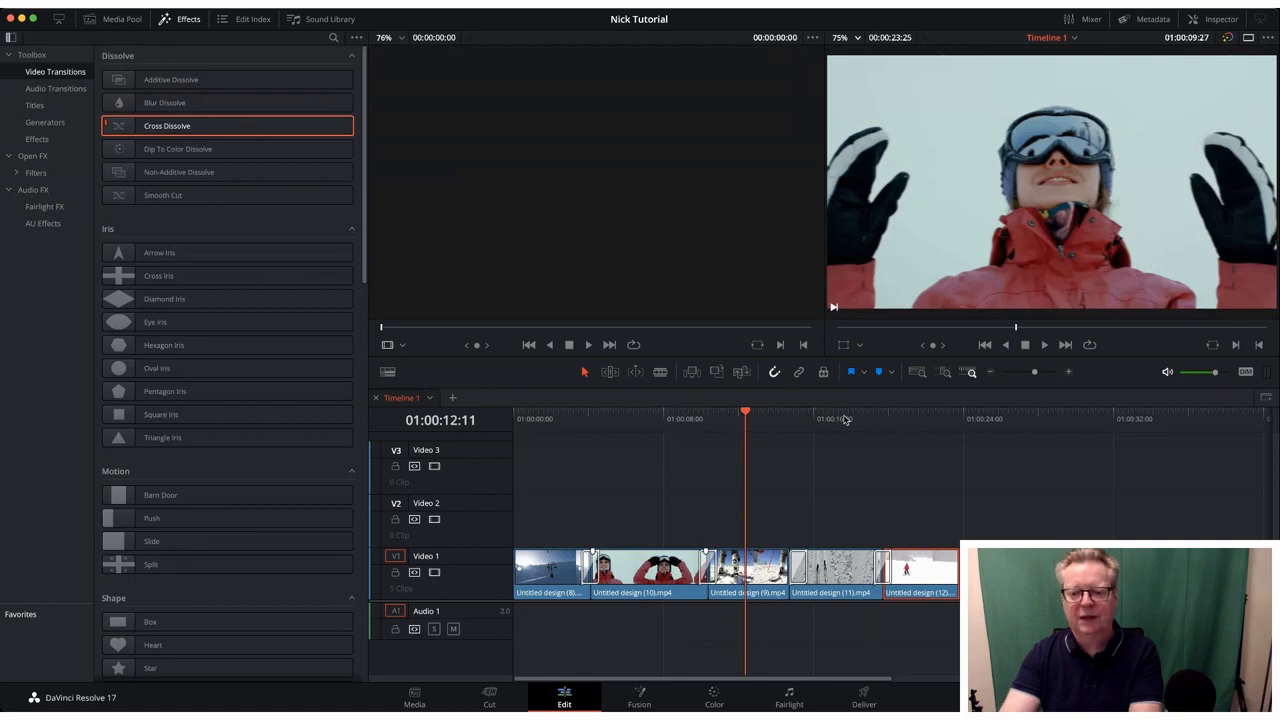
key("Home")
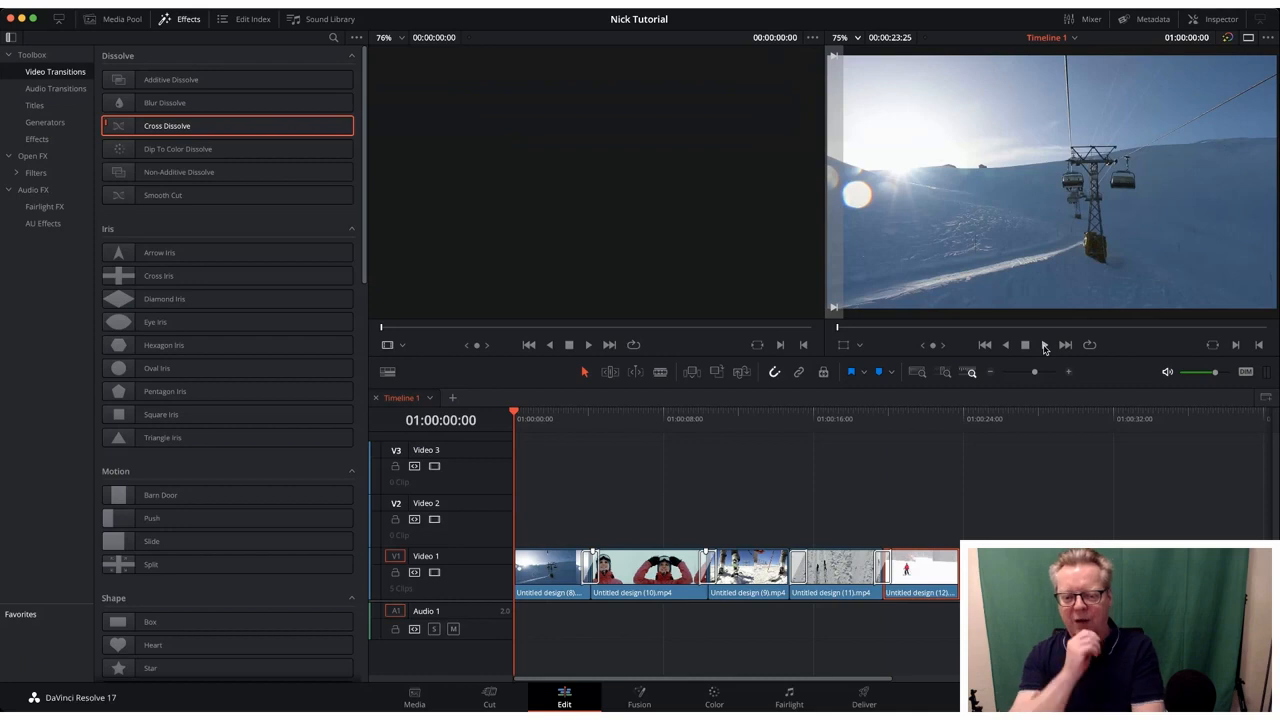
left_click(1044, 345)
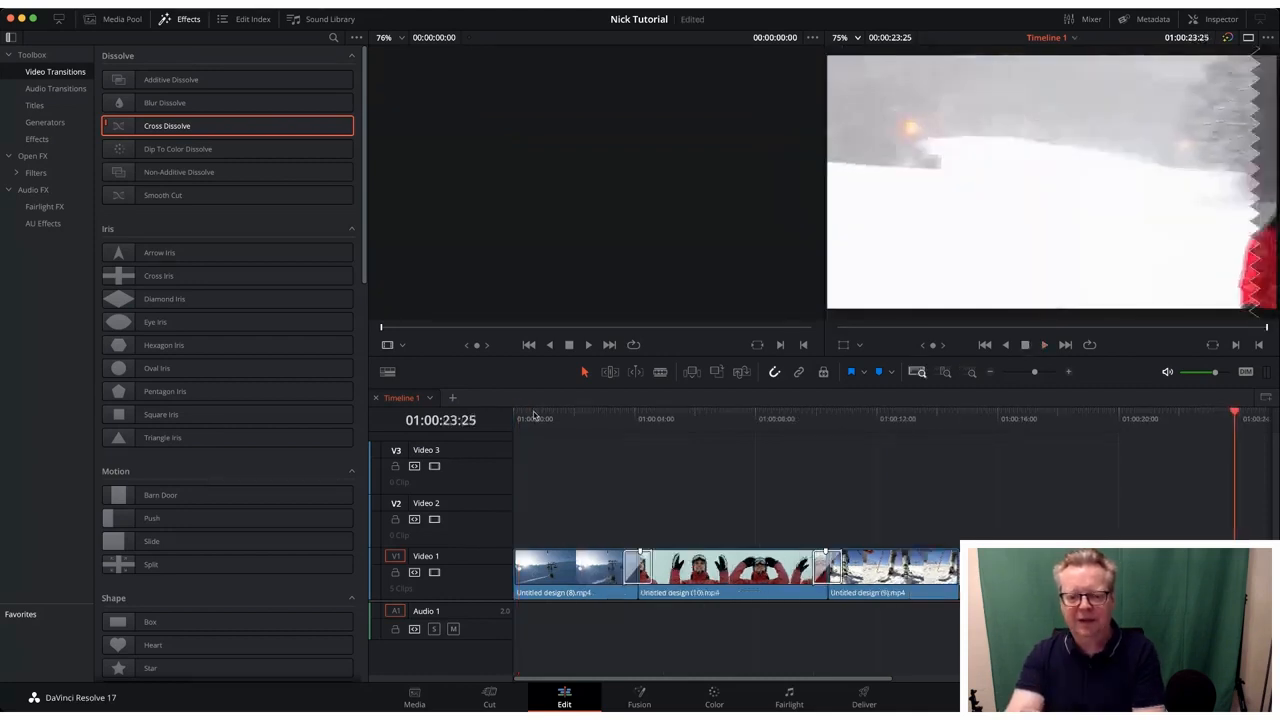
left_click(534, 416)
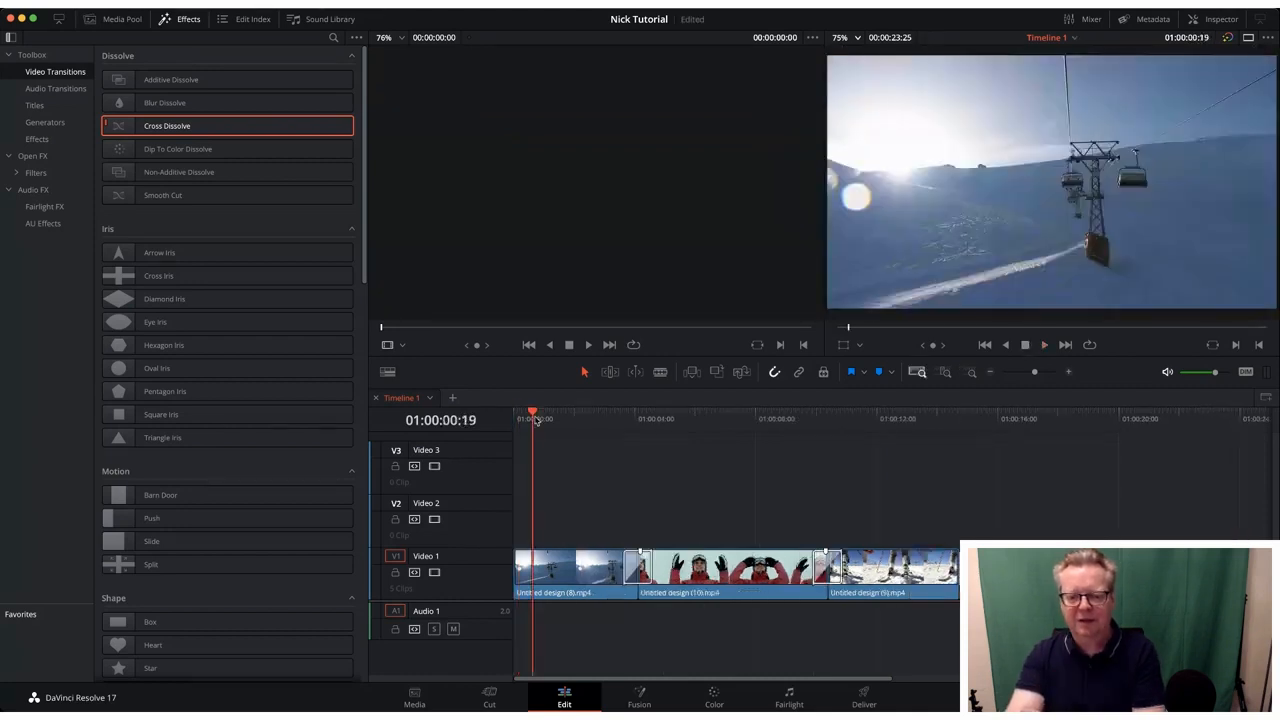
left_click(1042, 348)
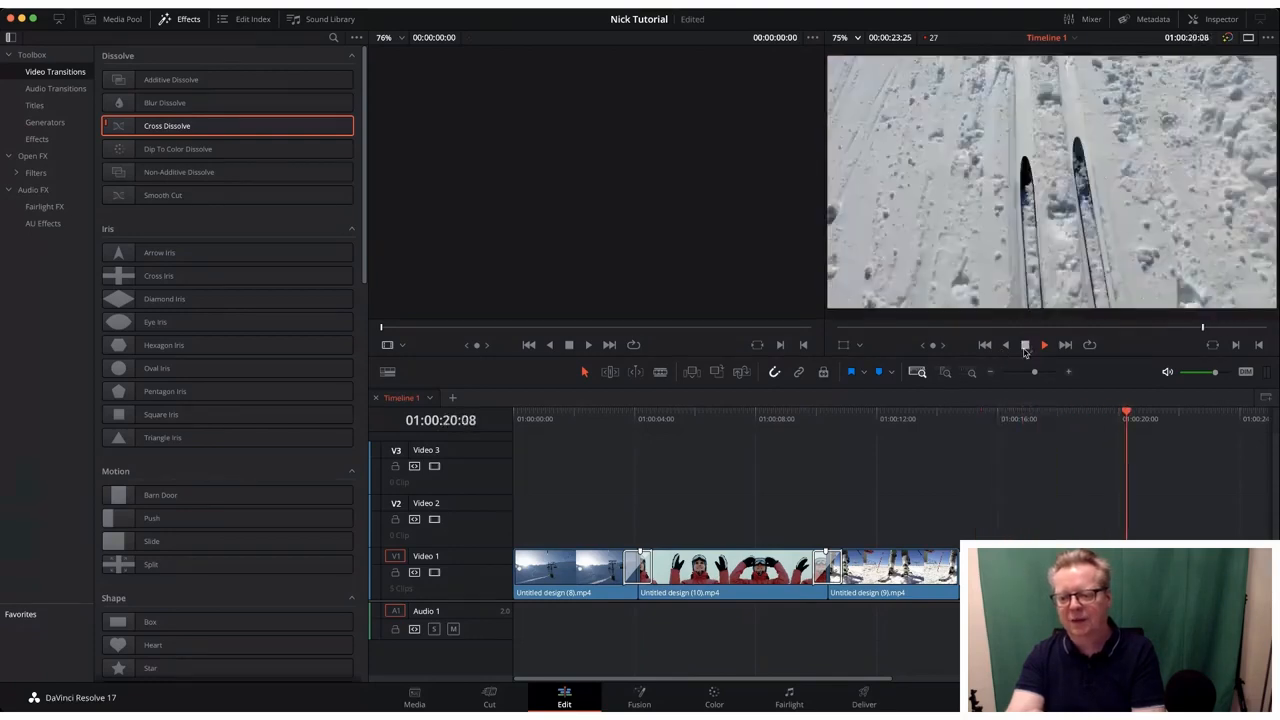
left_click(1025, 345)
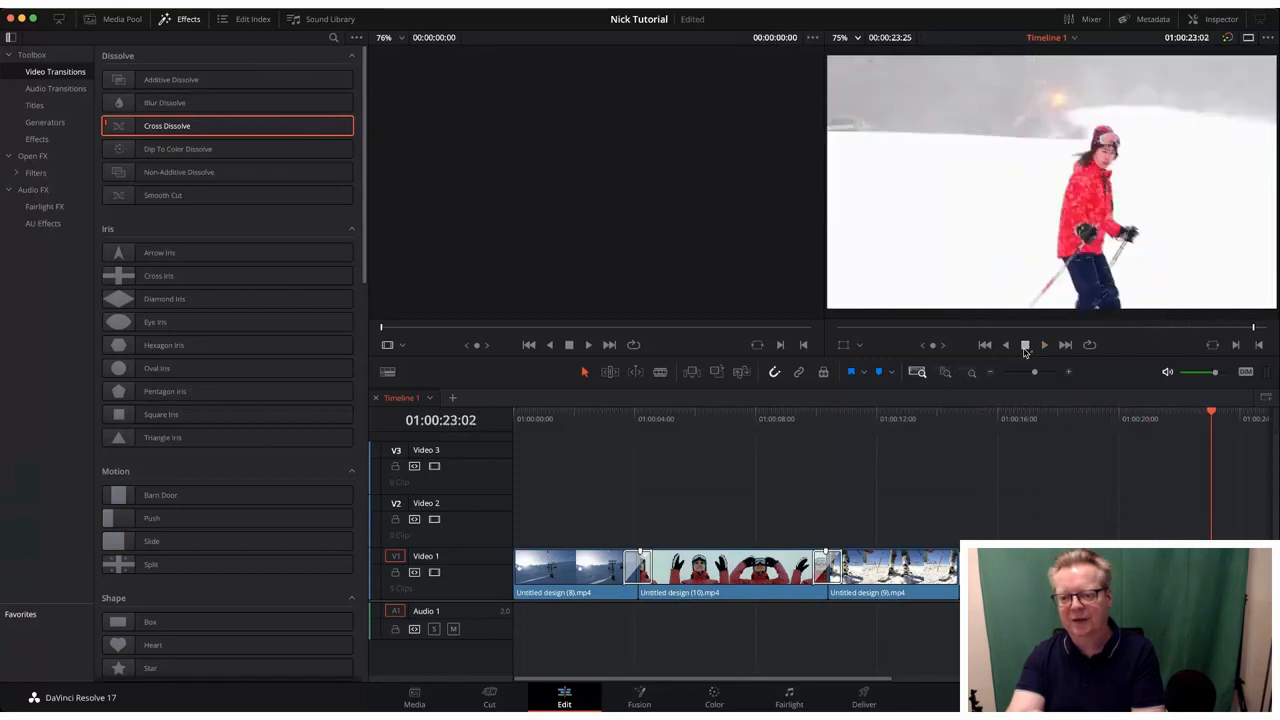
Delete the Cross Dissolve transition between the first and second clips
left_click(640, 566)
left_click(628, 568)
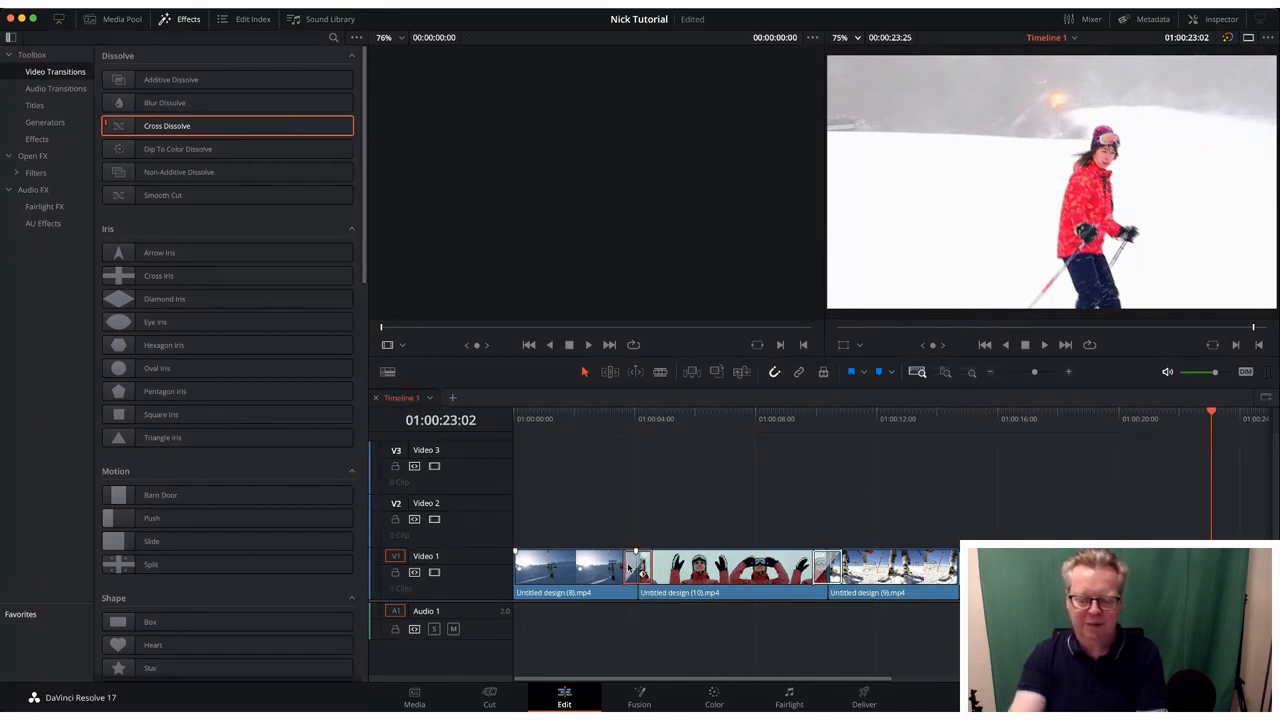
left_click(830, 566)
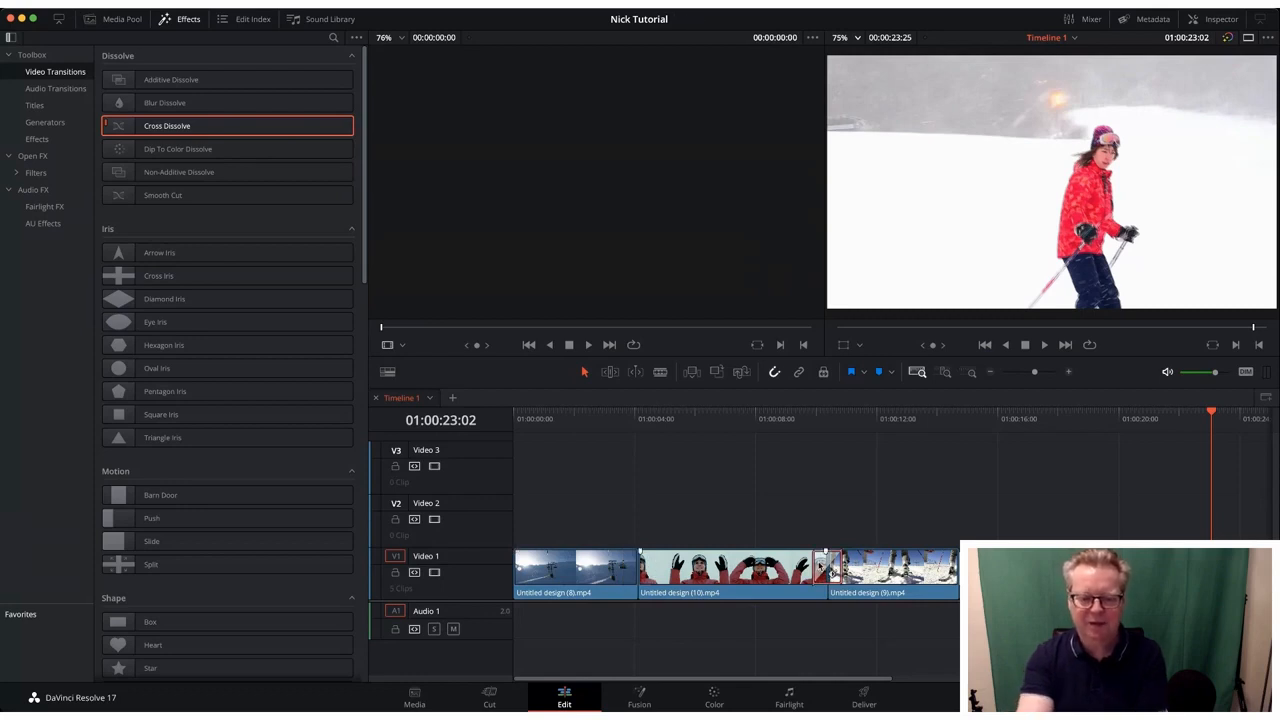
scroll(278, 516, "down", 3)
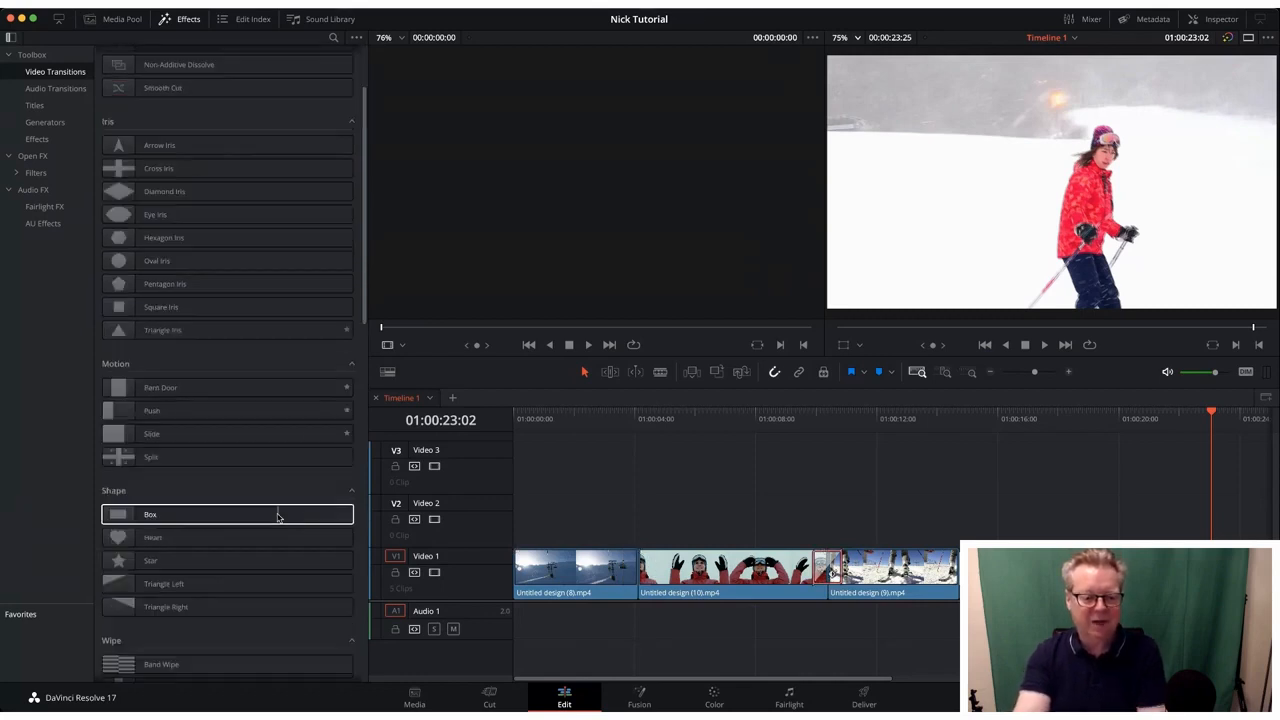
scroll(278, 516, "down", 20)
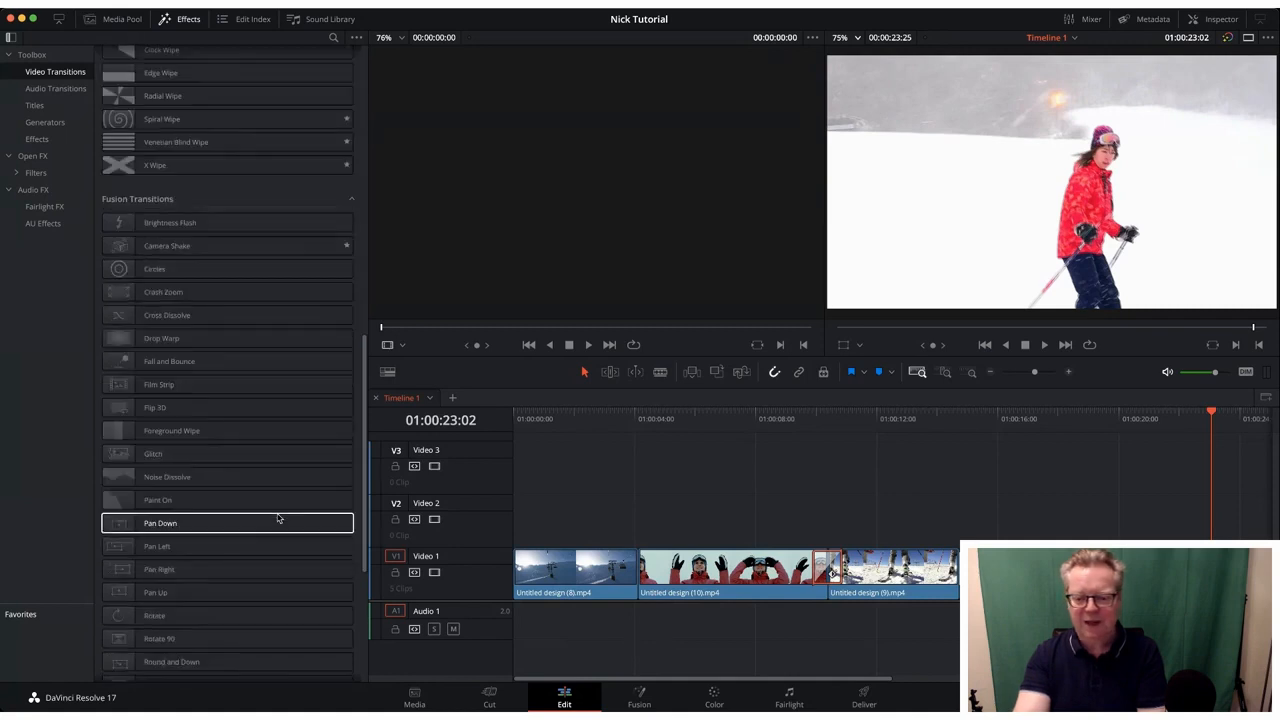
scroll(278, 516, "down", 8)
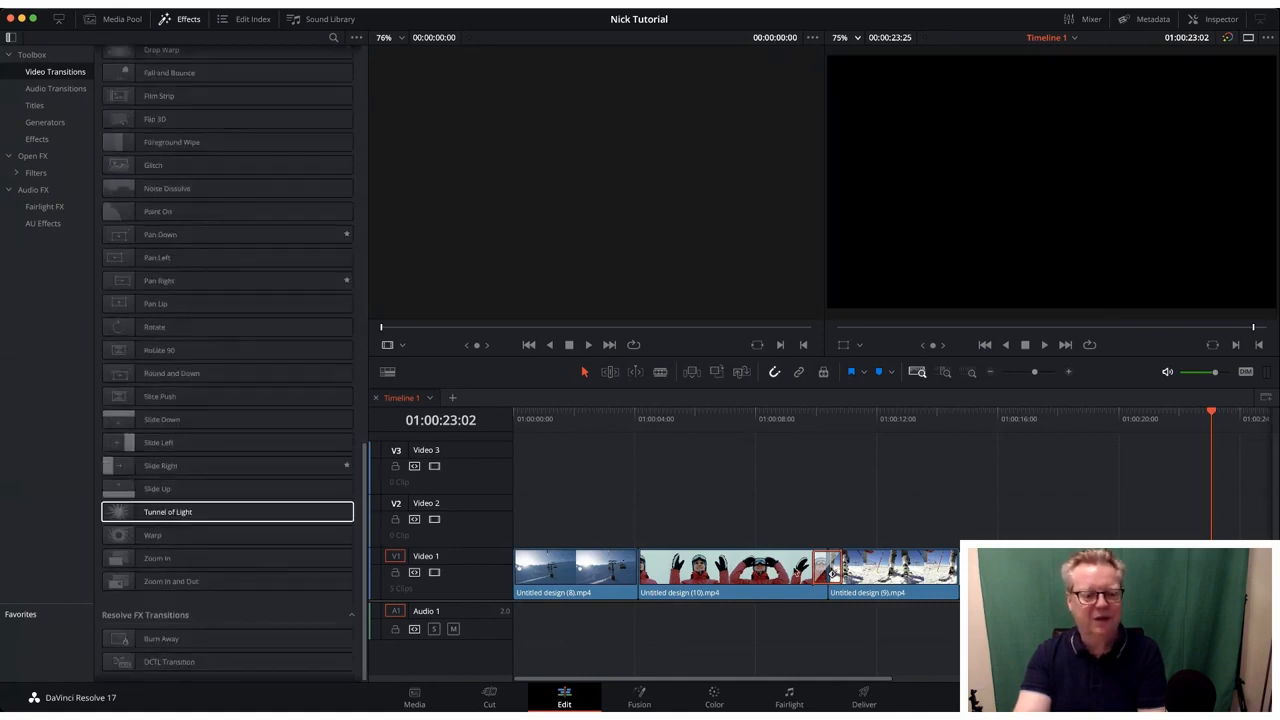
left_click_drag(833, 573, 830, 570)
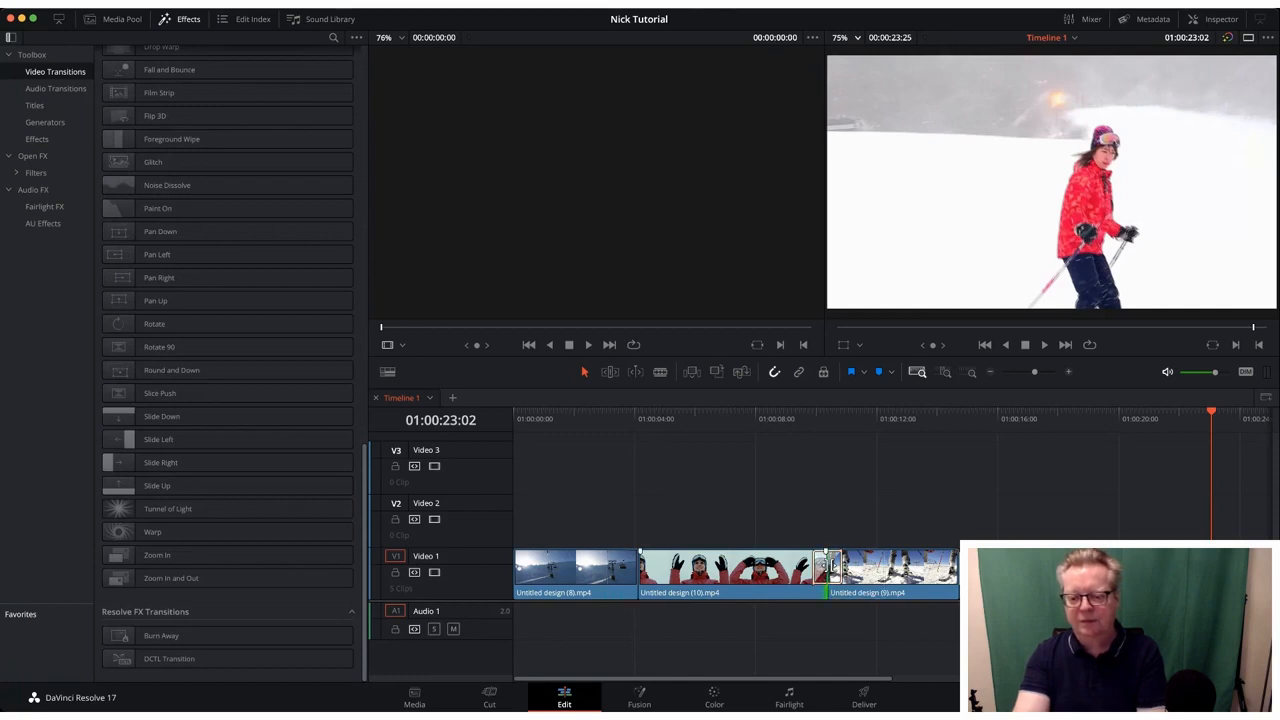
Set the duration of the Blur Dissolve between the second and third clips to 1.6 seconds and its vertical strength to 0.221
left_click(829, 565)
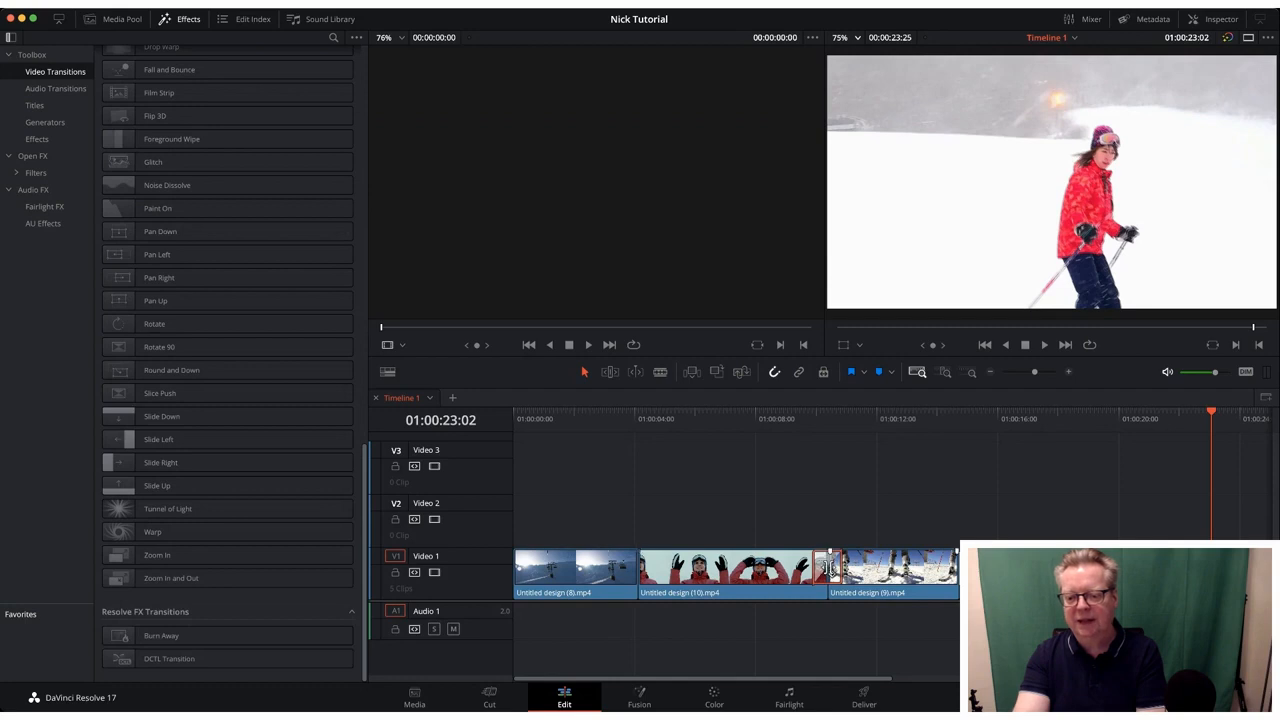
left_click(1222, 19)
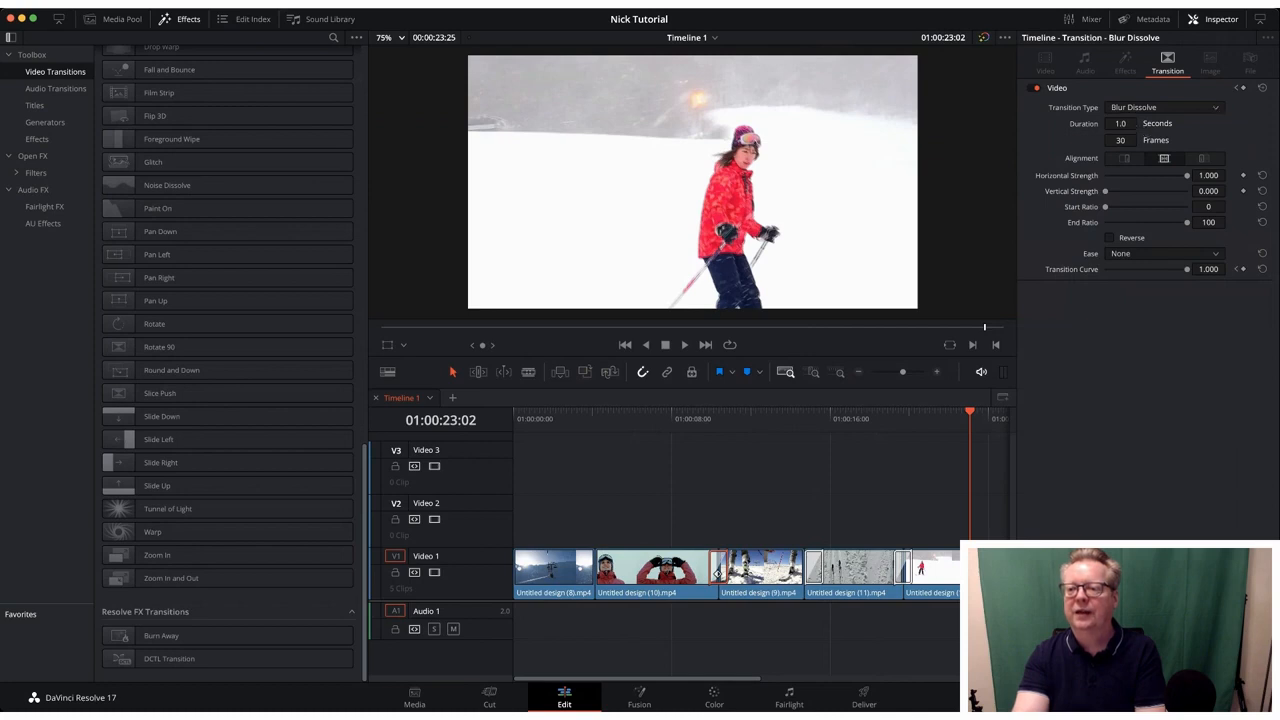
left_click_drag(1120, 123, 1155, 123)
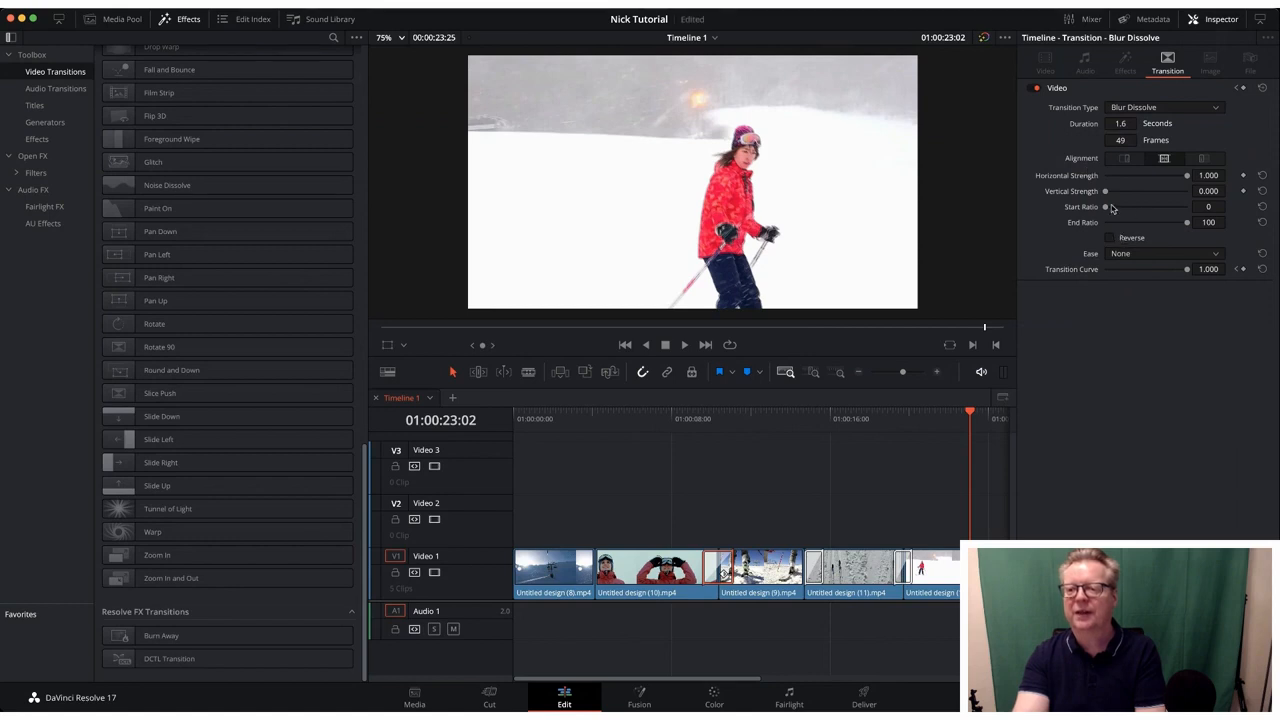
left_click_drag(1106, 191, 1125, 197)
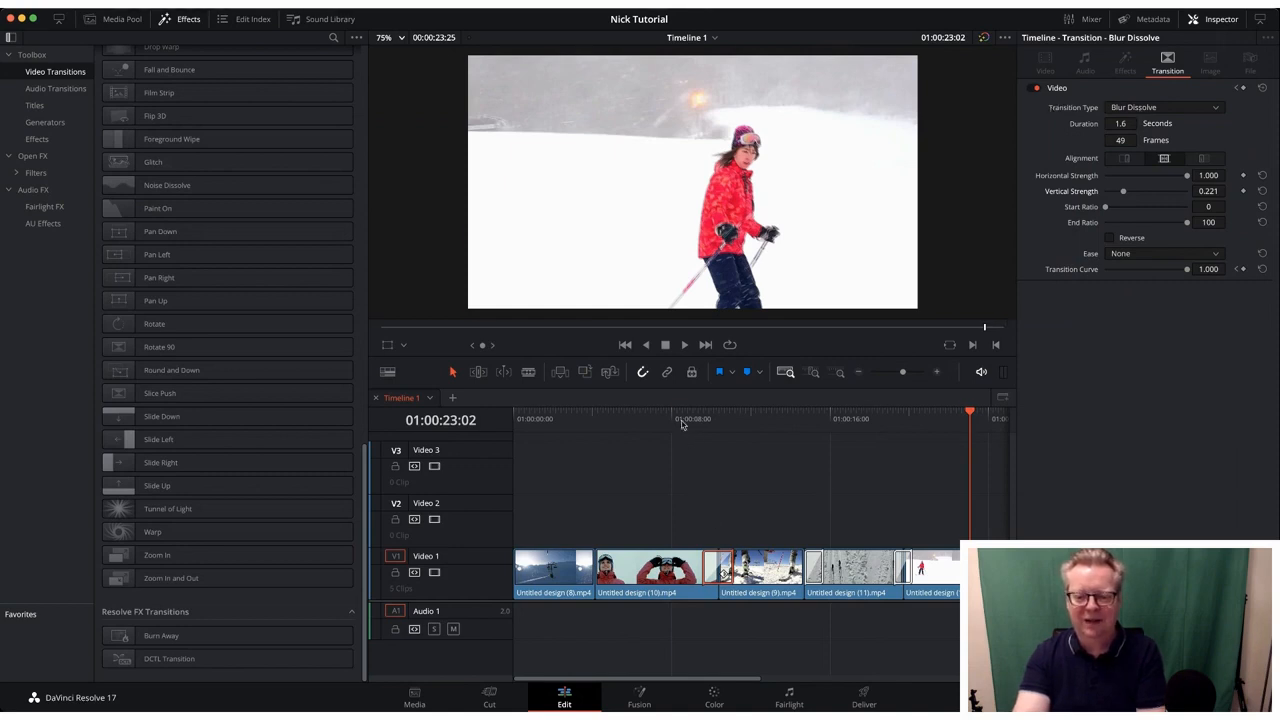
Check the start of the Blur Dissolve and move the playhead back to 01:00:08:25 in the second clip
left_click_drag(680, 420, 705, 415)
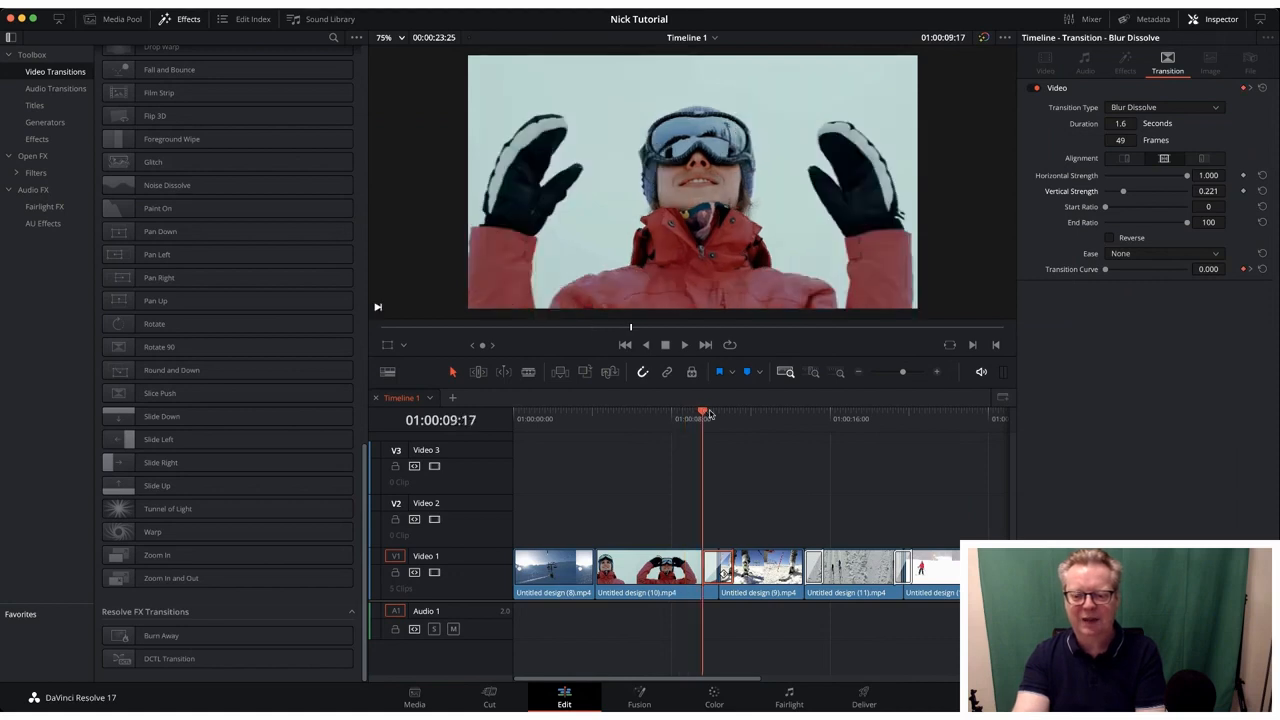
mouse_move(709, 414)
left_mouse_down()
mouse_move(735, 416)
mouse_move(689, 416)
left_mouse_up()
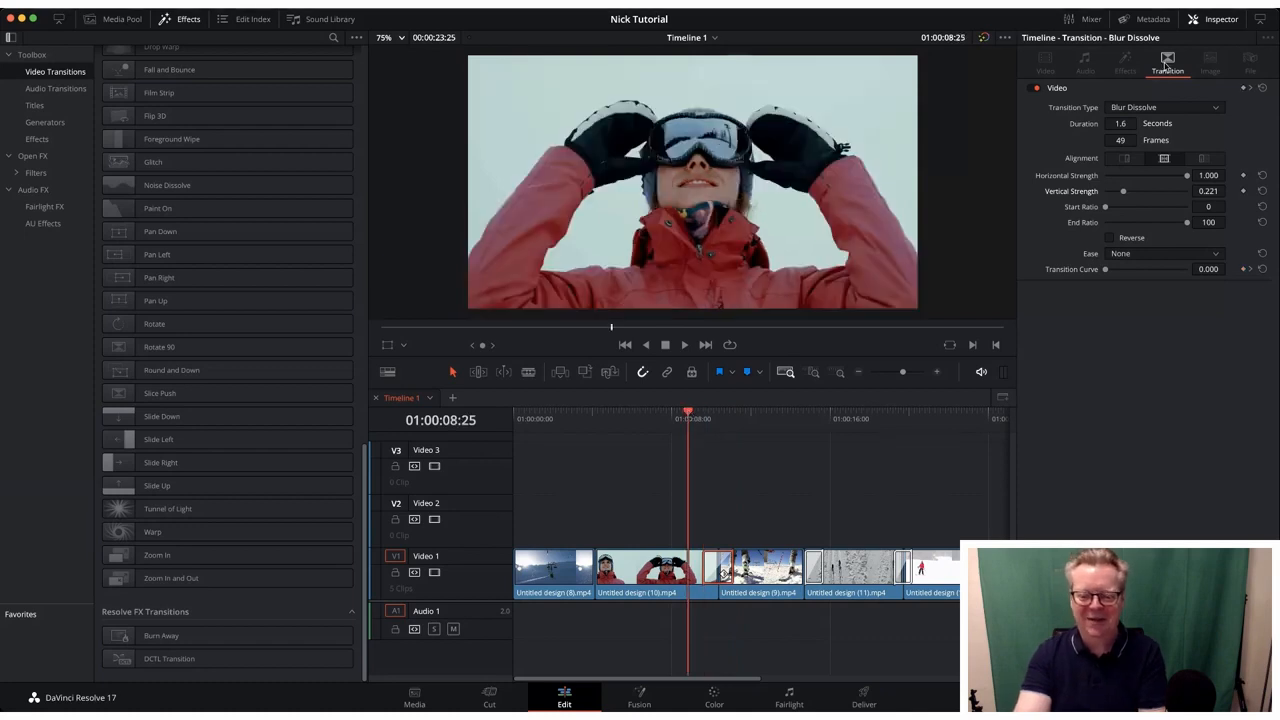